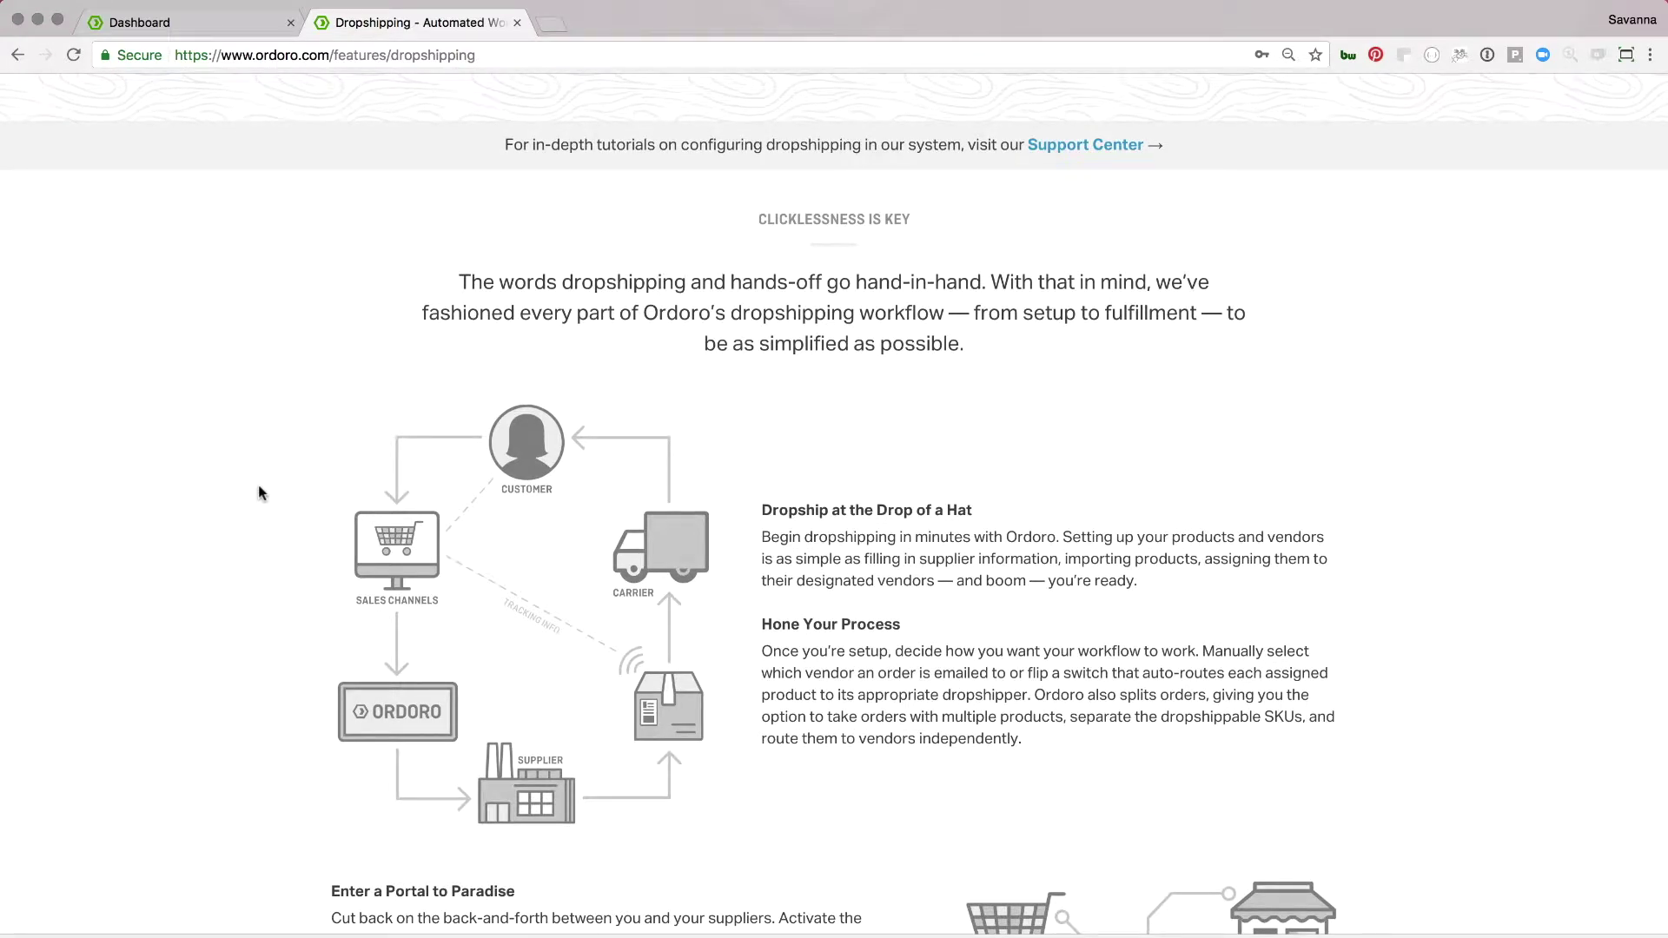
Step: Read through the dropshipping workflow section of the Ordoro features page
scroll(258, 491, "down", 4)
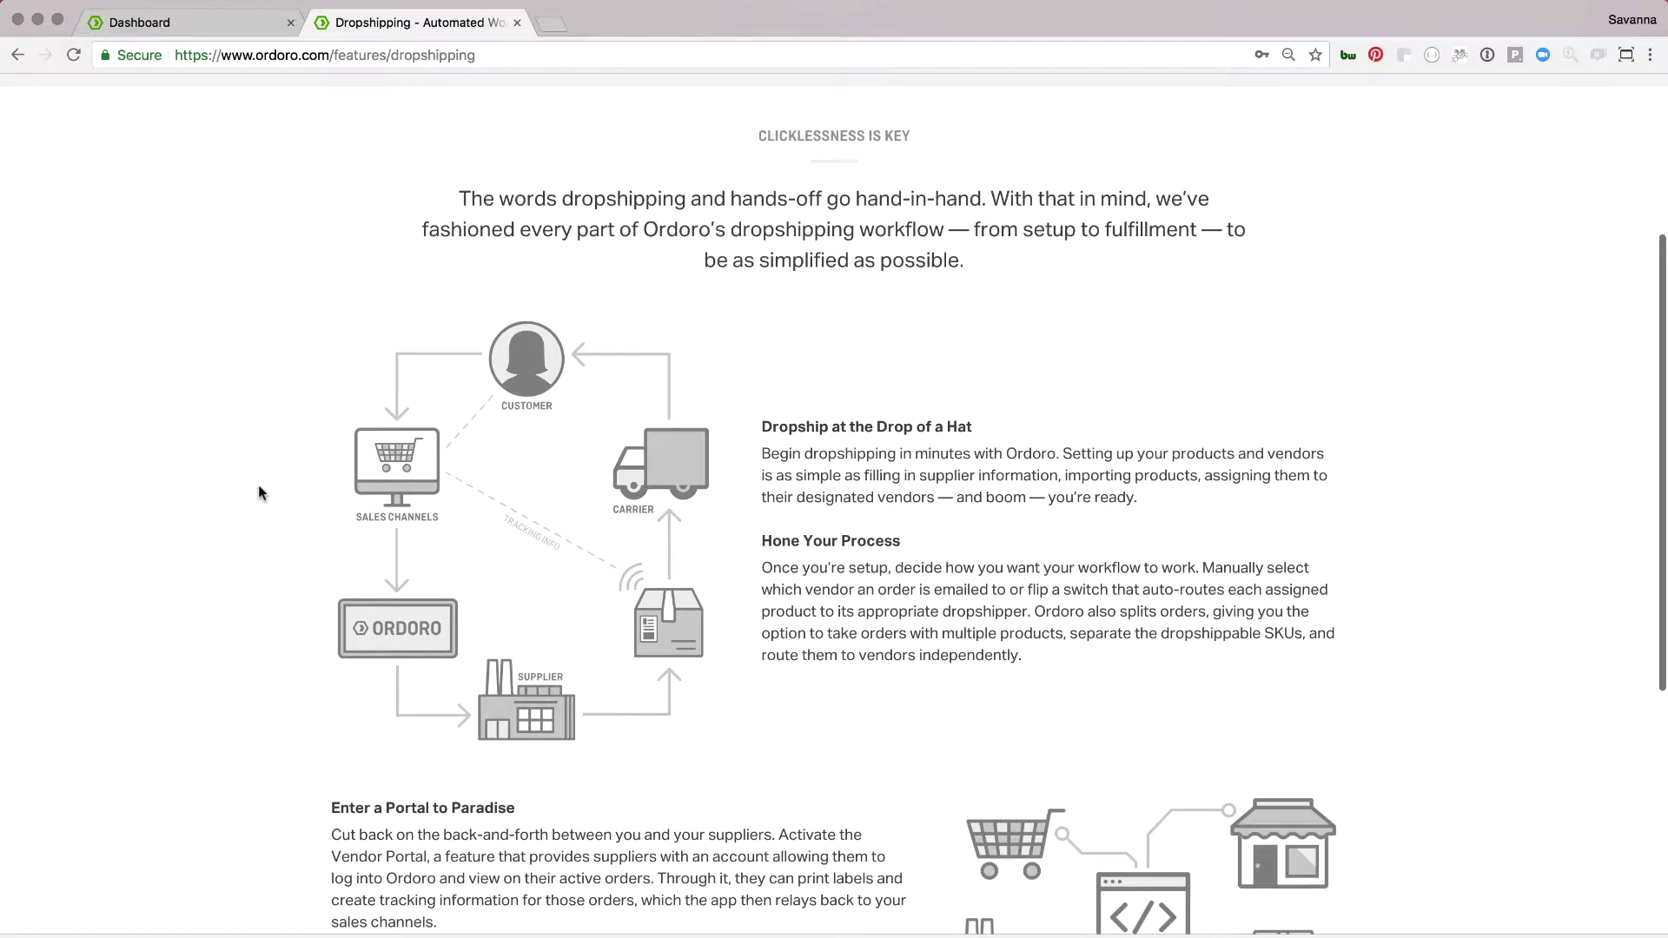
scroll(258, 492, "down", 1)
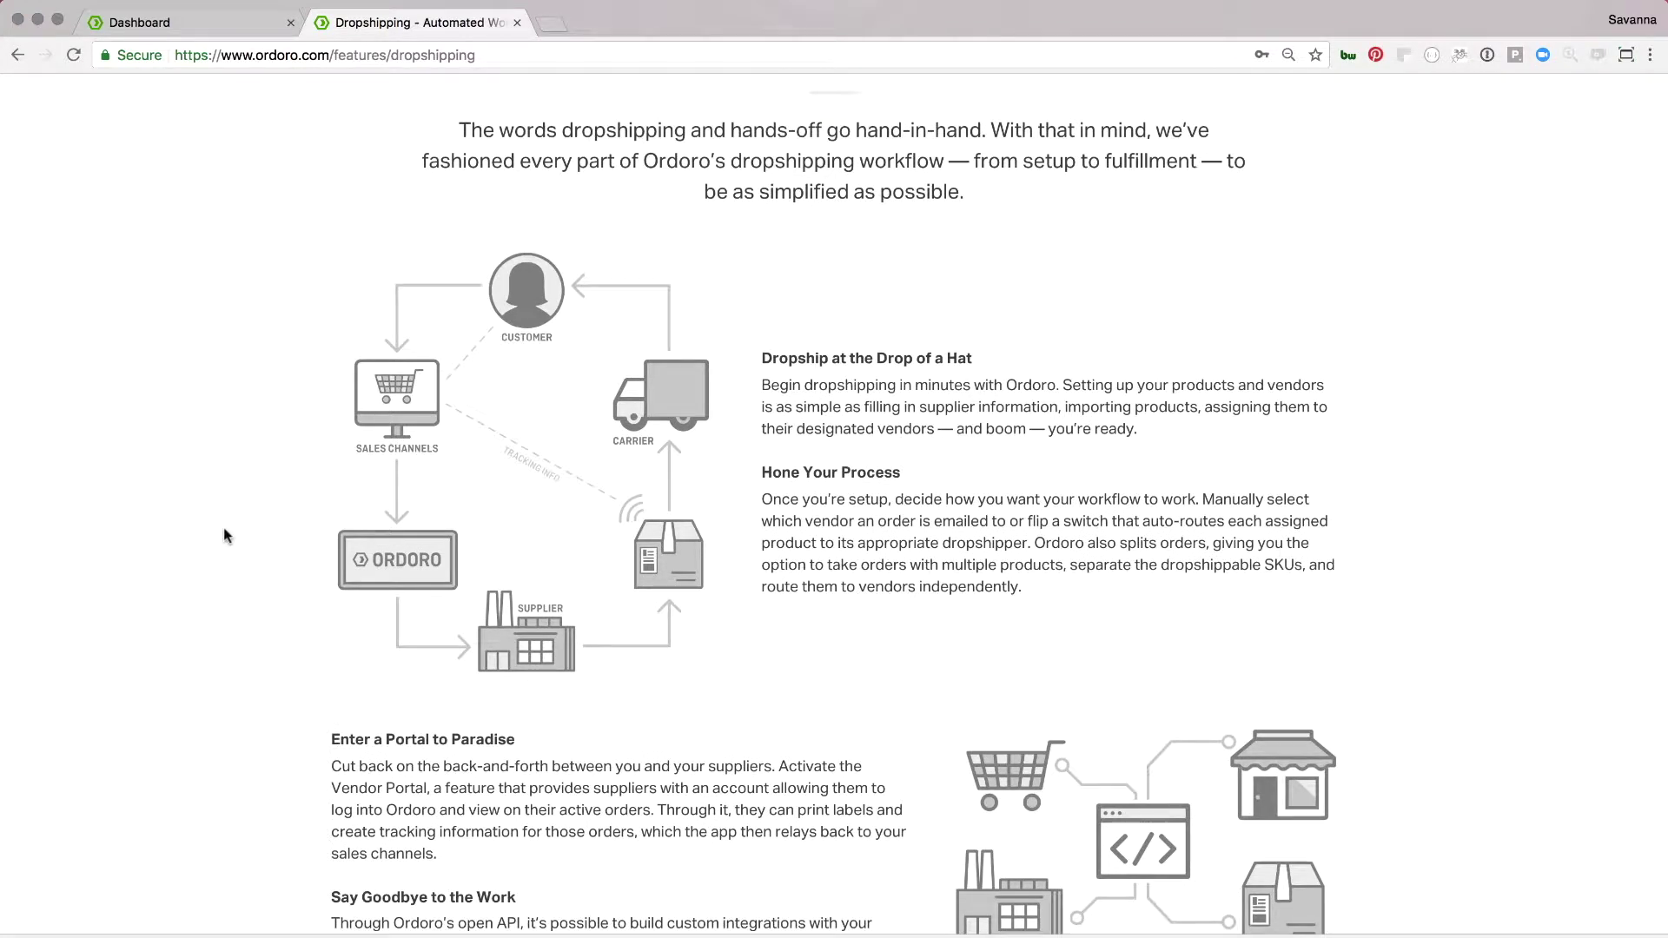
scroll(224, 535, "down", 2)
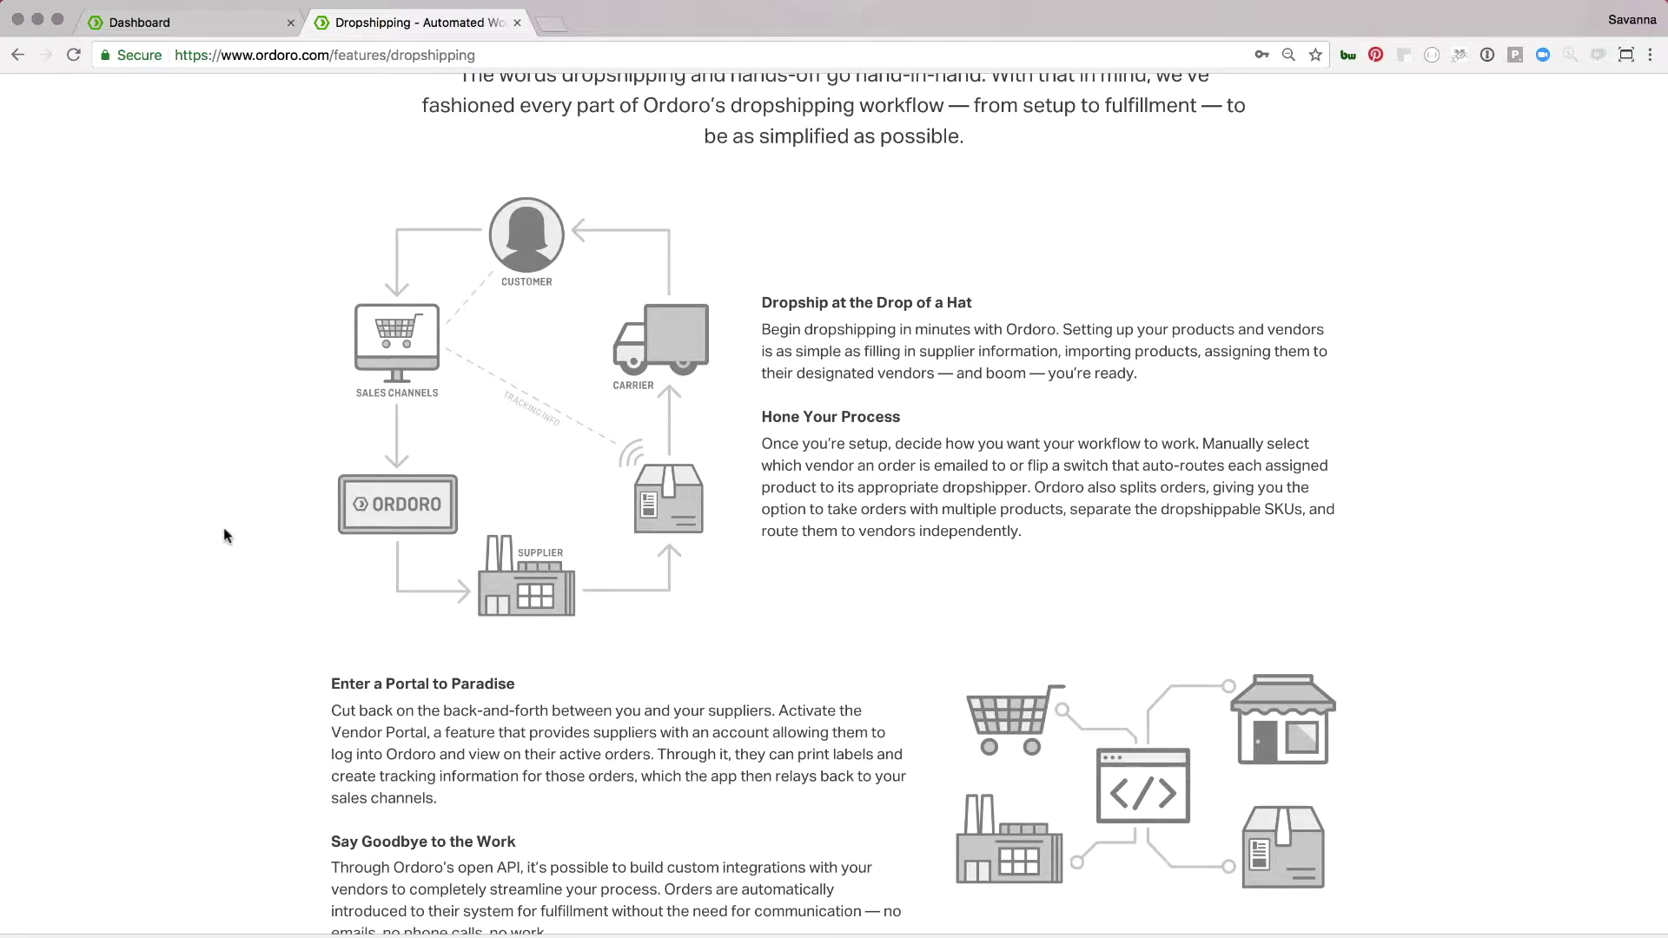
Step: Switch to the Ordoro app and list the active products sorted by product name from A to Z
left_click(171, 34)
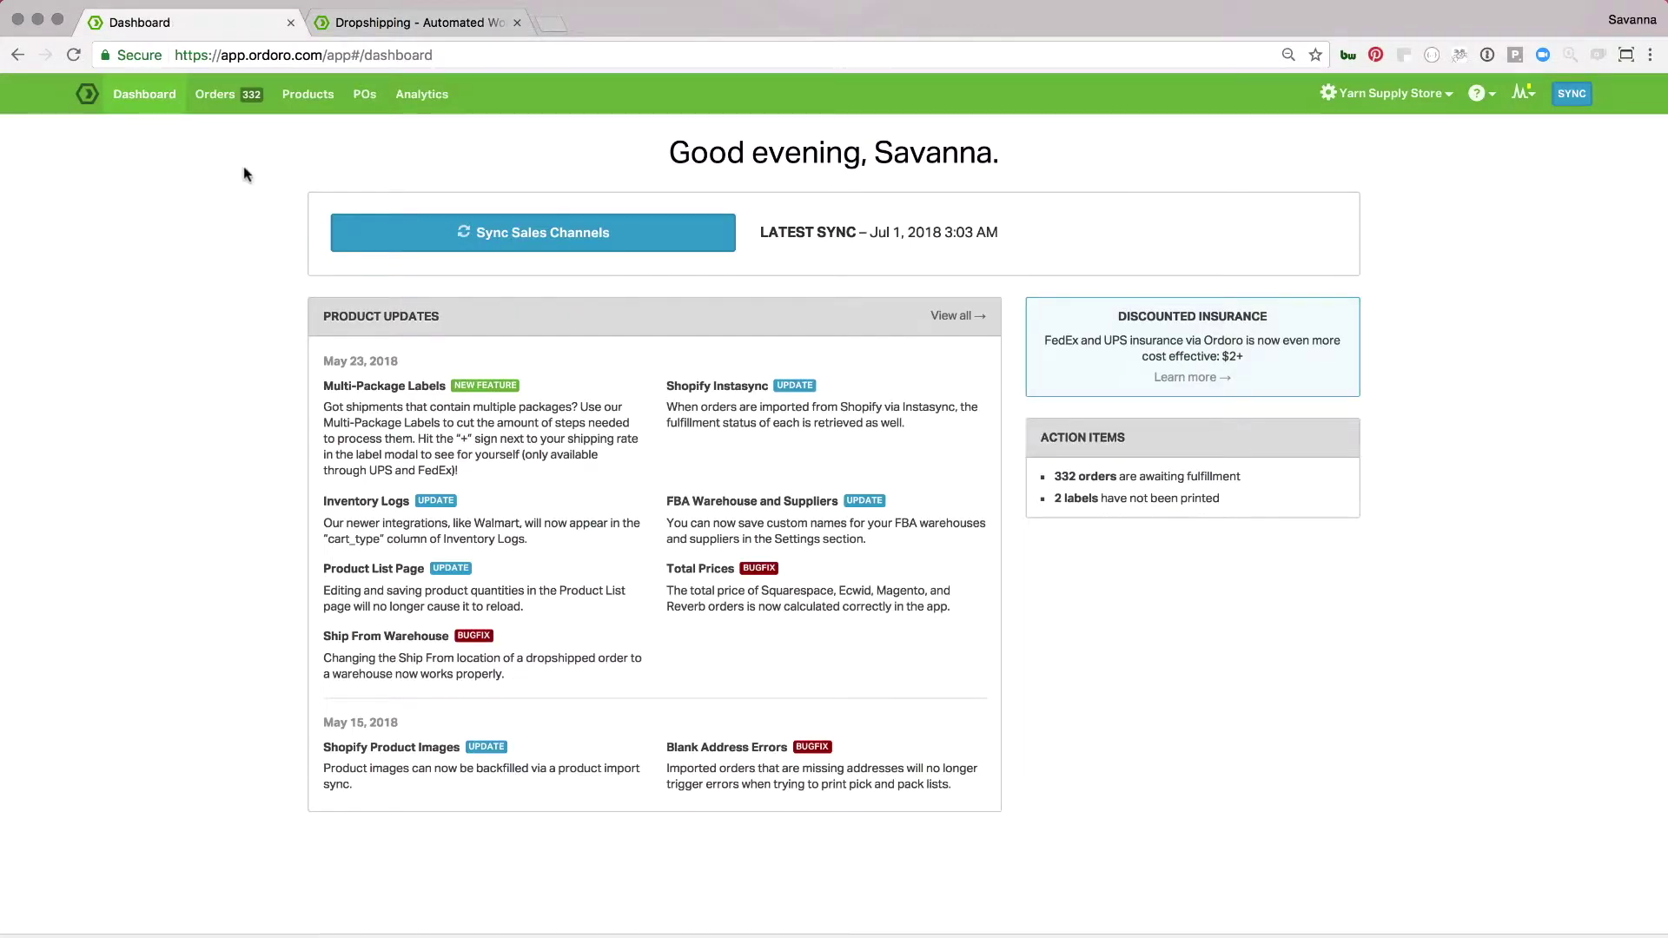
left_click(319, 98)
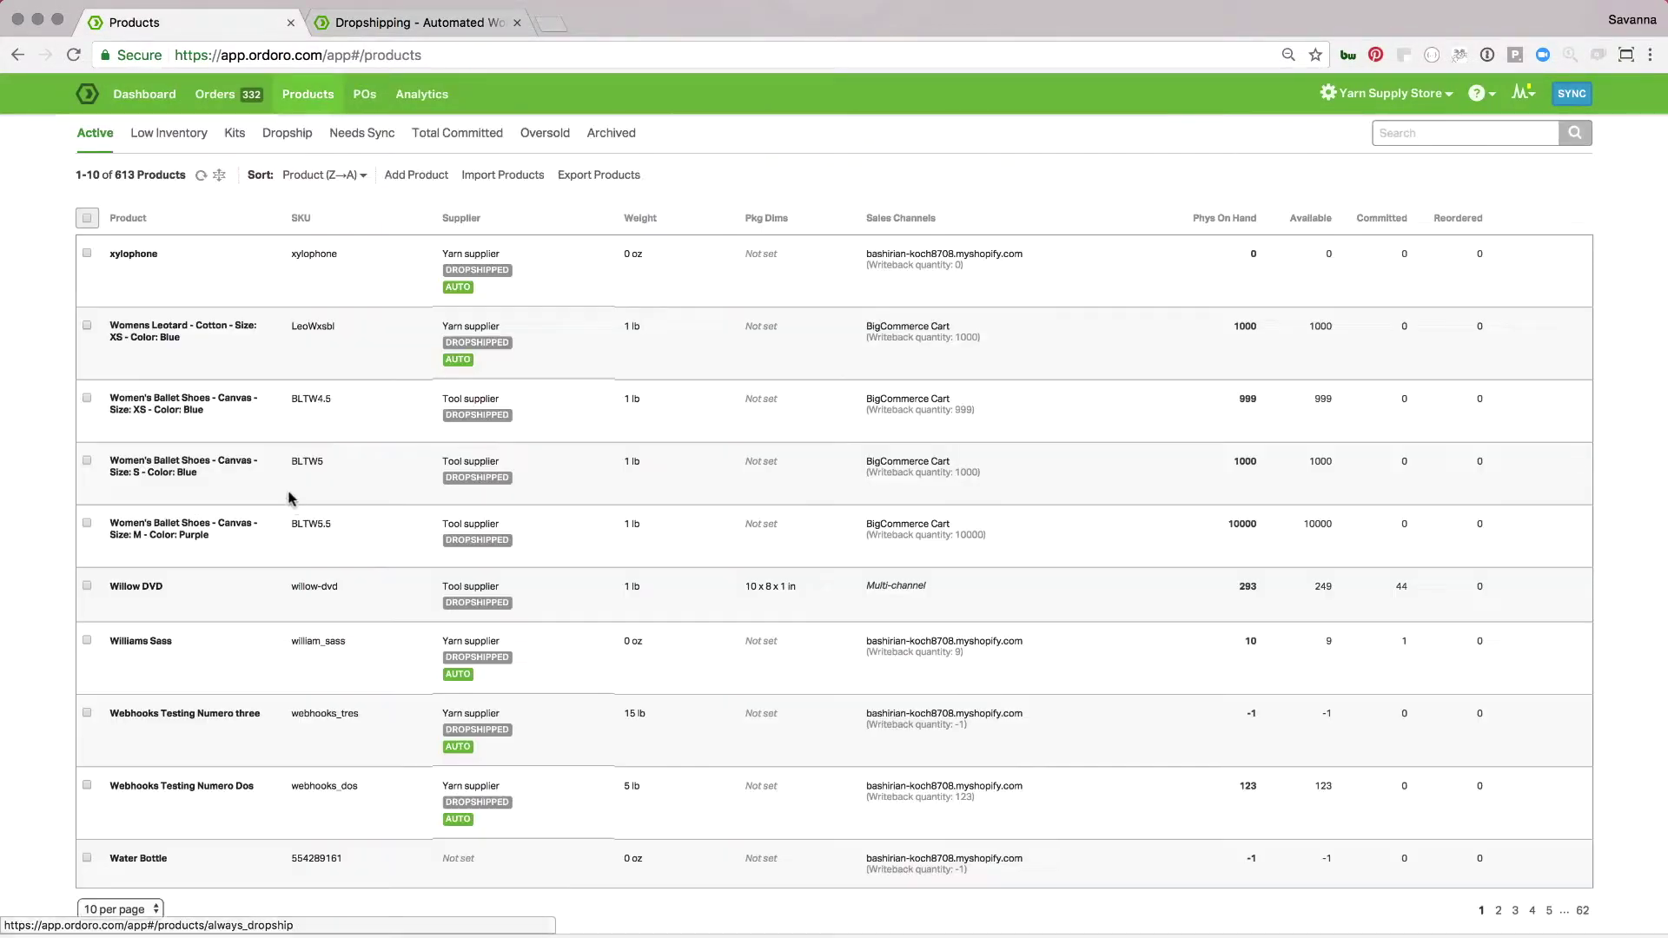
left_click(314, 176)
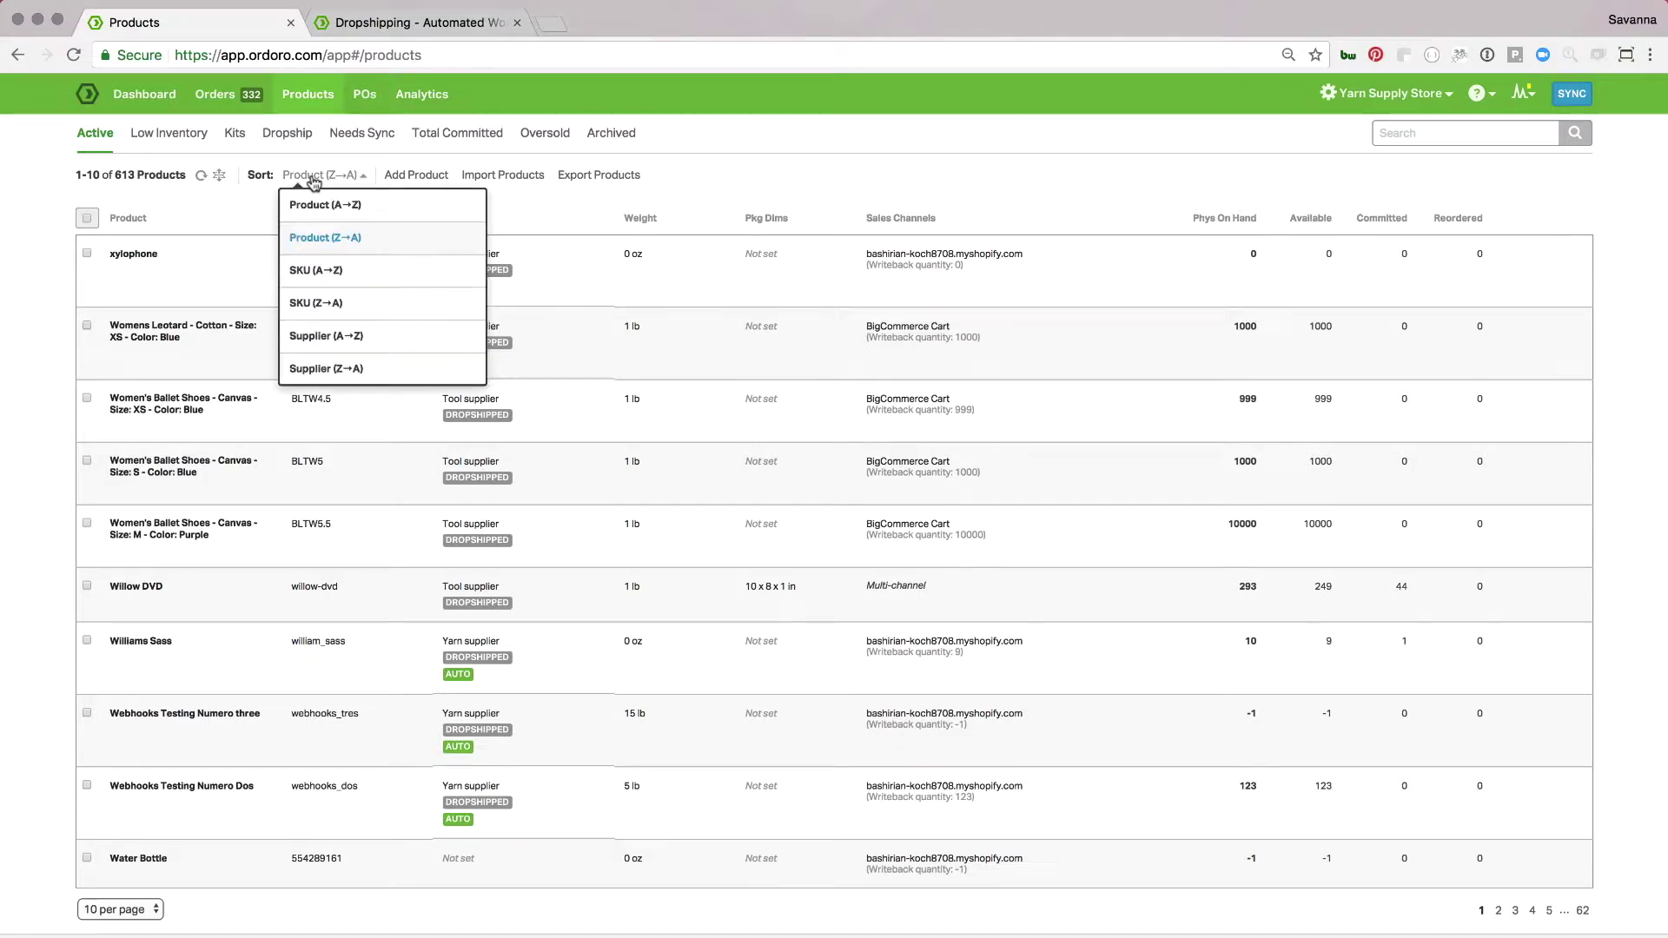
left_click(310, 205)
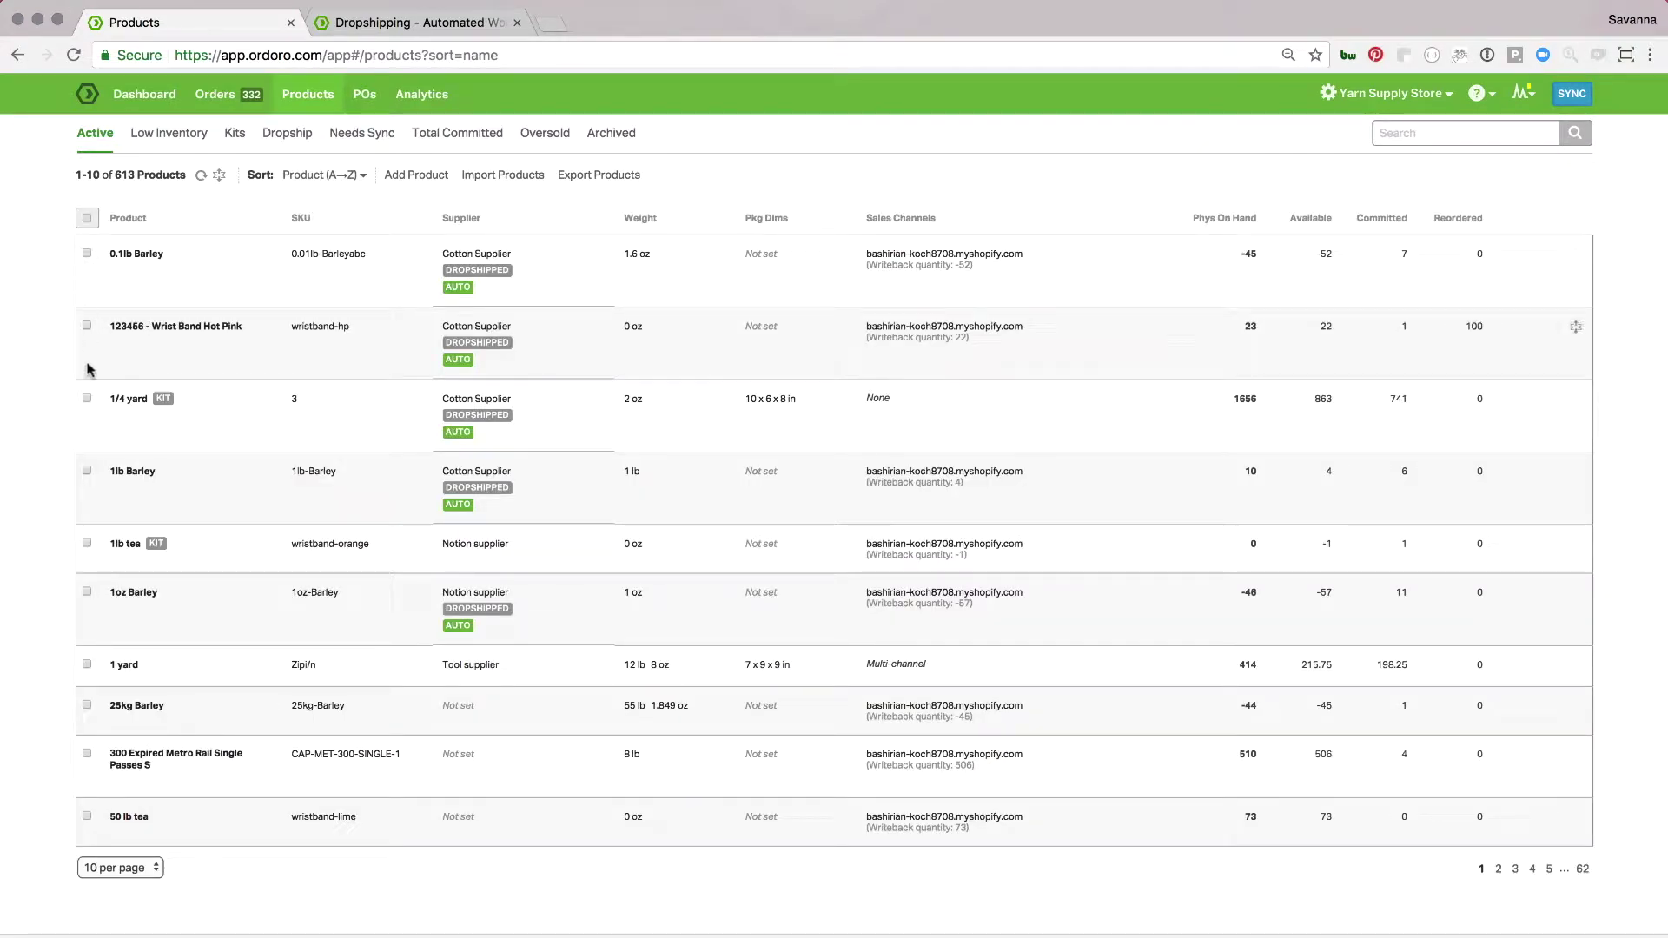
Step: For the products 1 yard, 25kg Barley and 300 Expired Metro Rail Single Passes S, choose Notion supplier as the default supplier
left_click(87, 664)
left_click(86, 705)
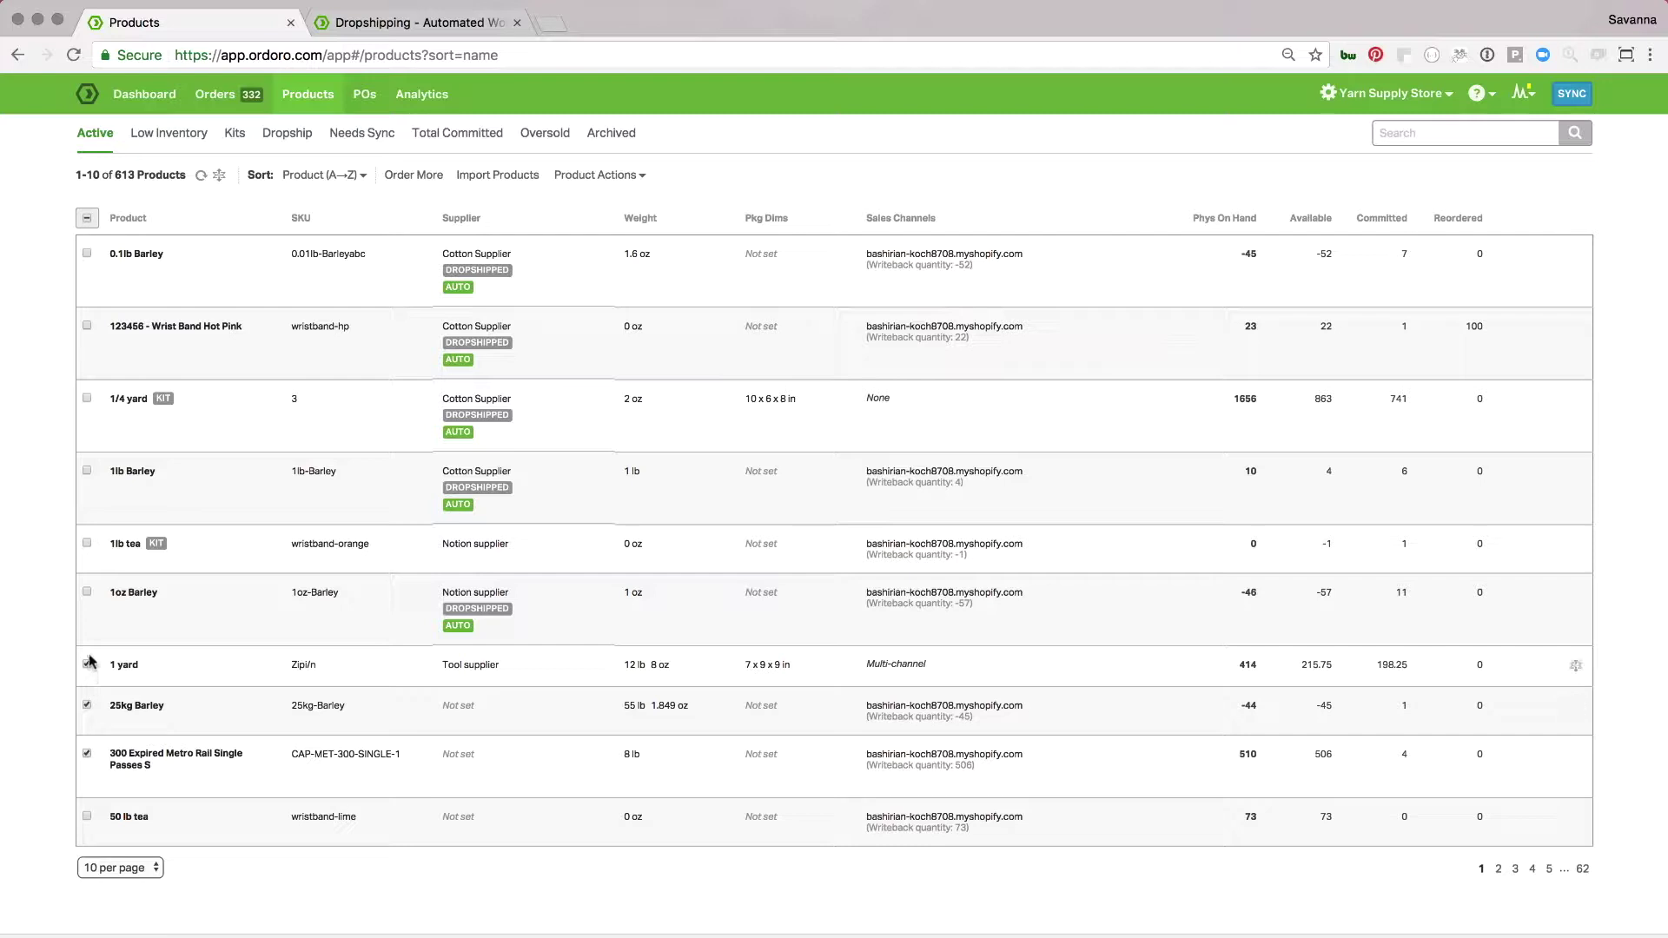
left_click(87, 755)
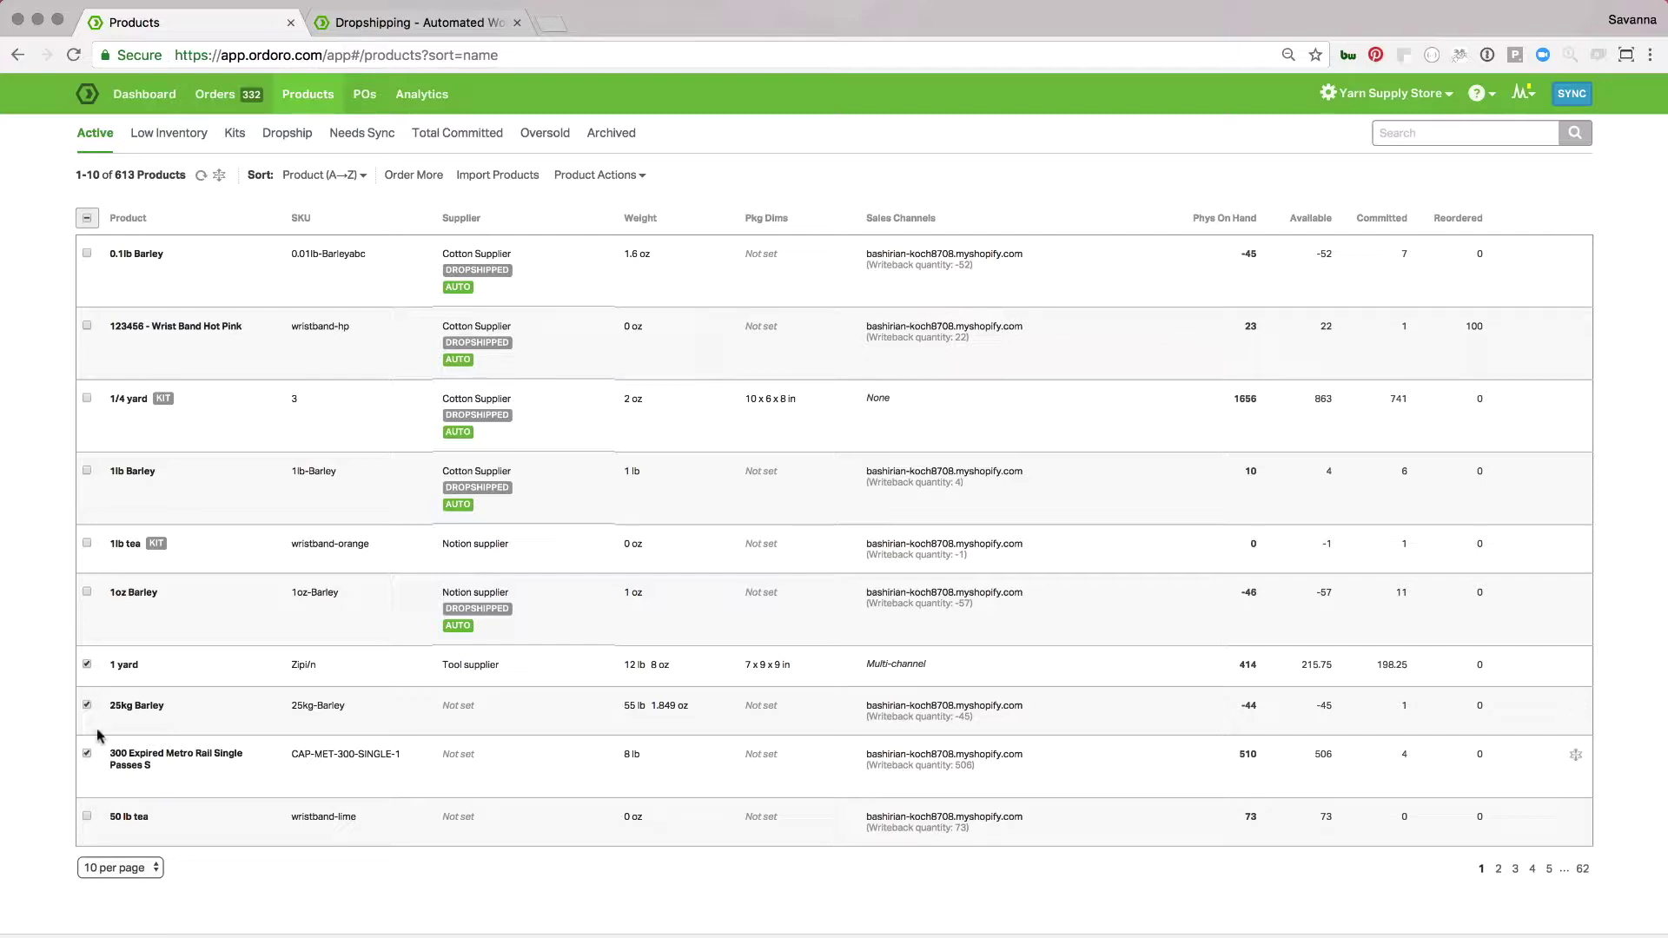
left_click(628, 174)
left_click(631, 209)
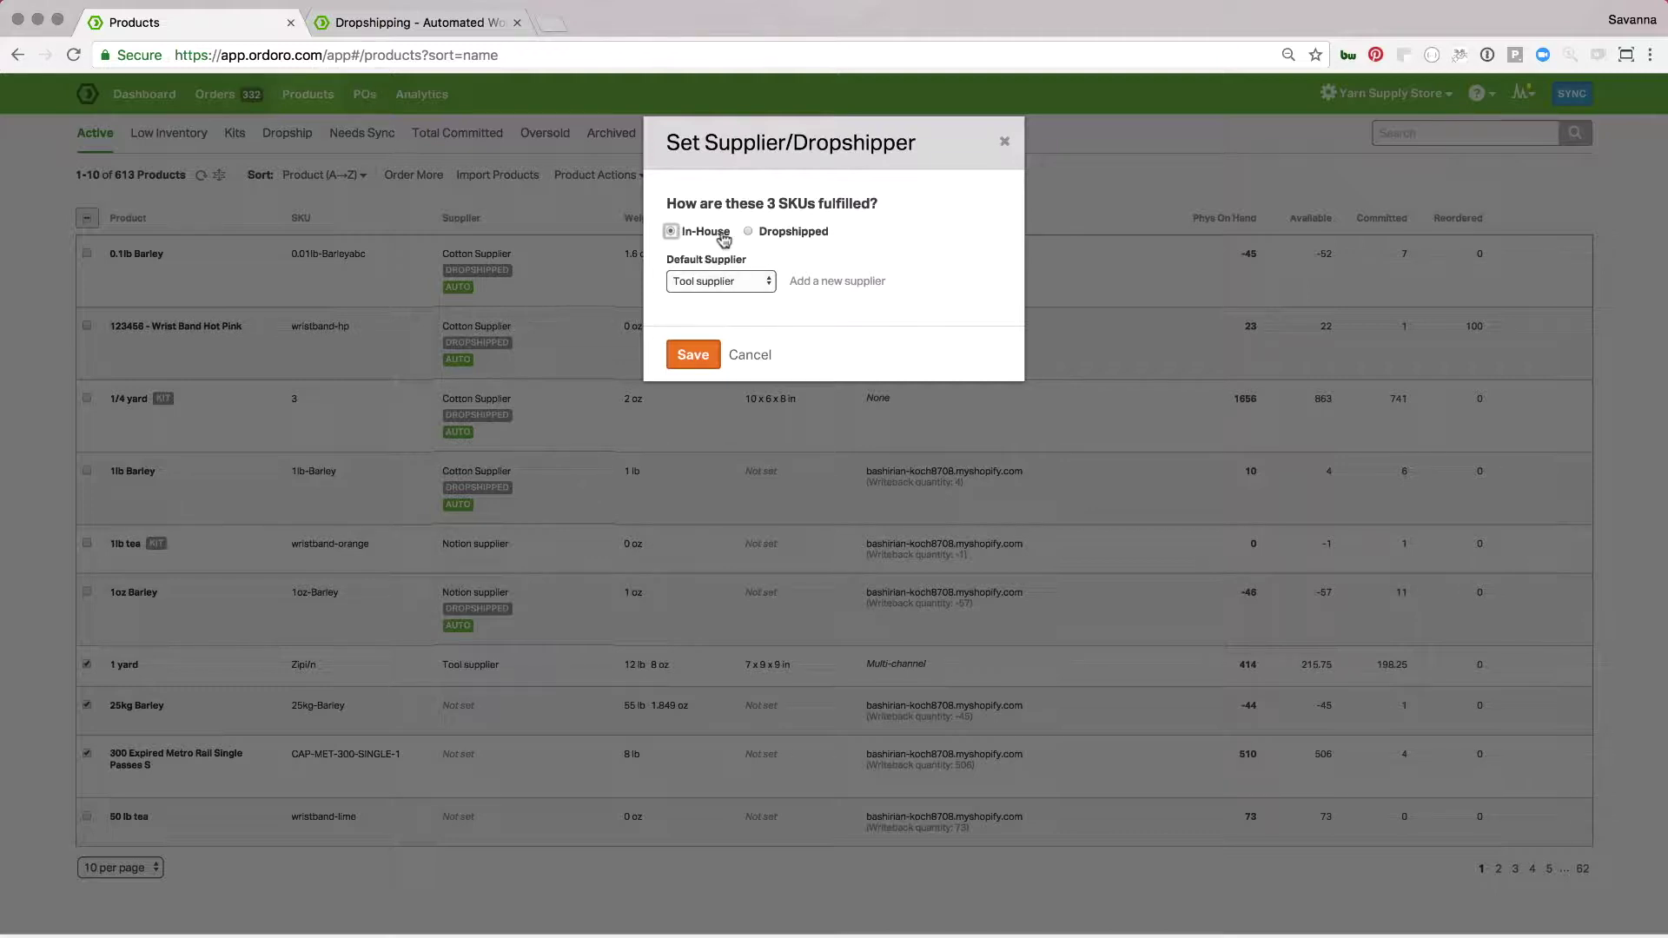
left_click(714, 282)
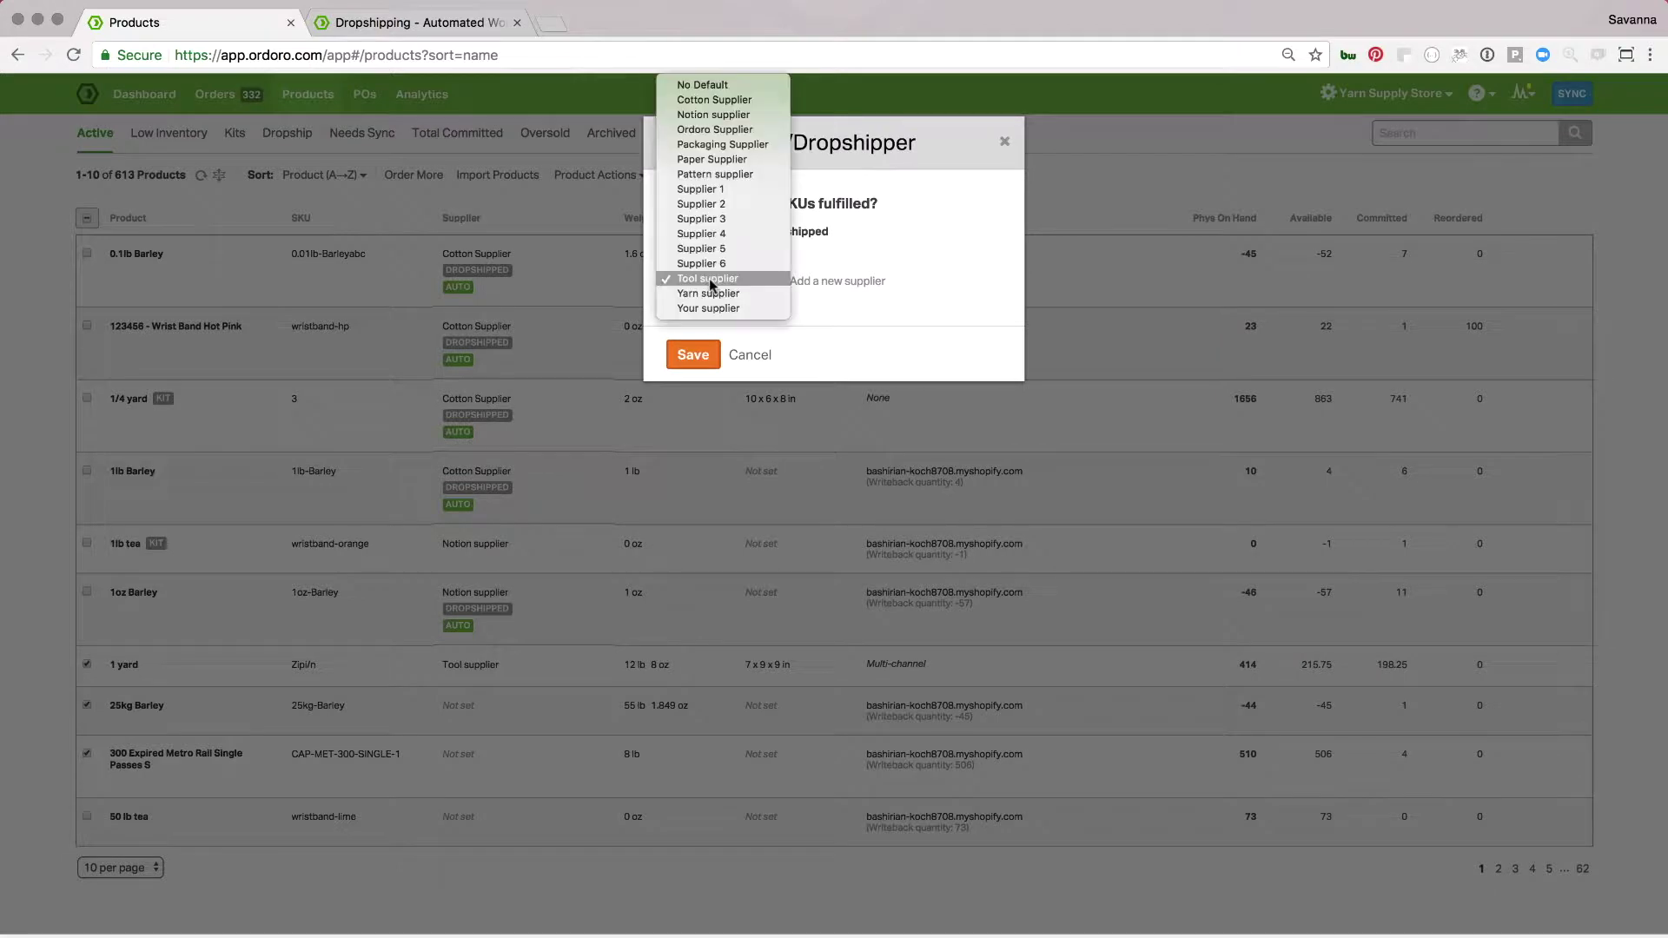
left_click(712, 114)
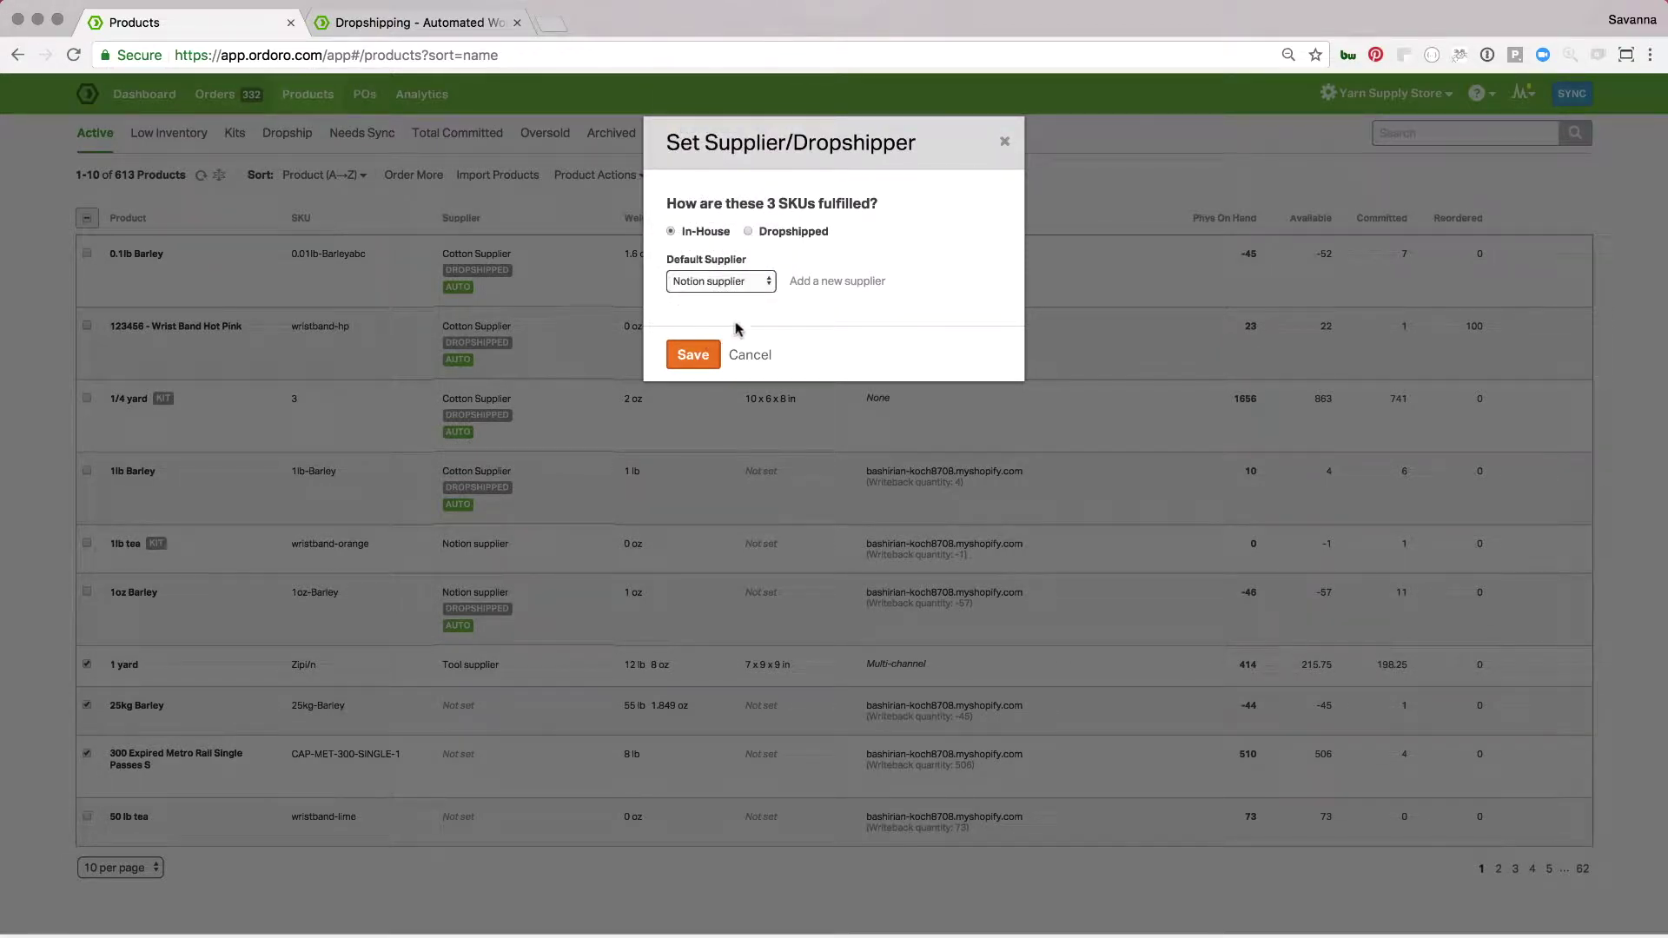
Step: Set the three selected products to be dropshipped automatically and save the supply method
left_click(748, 231)
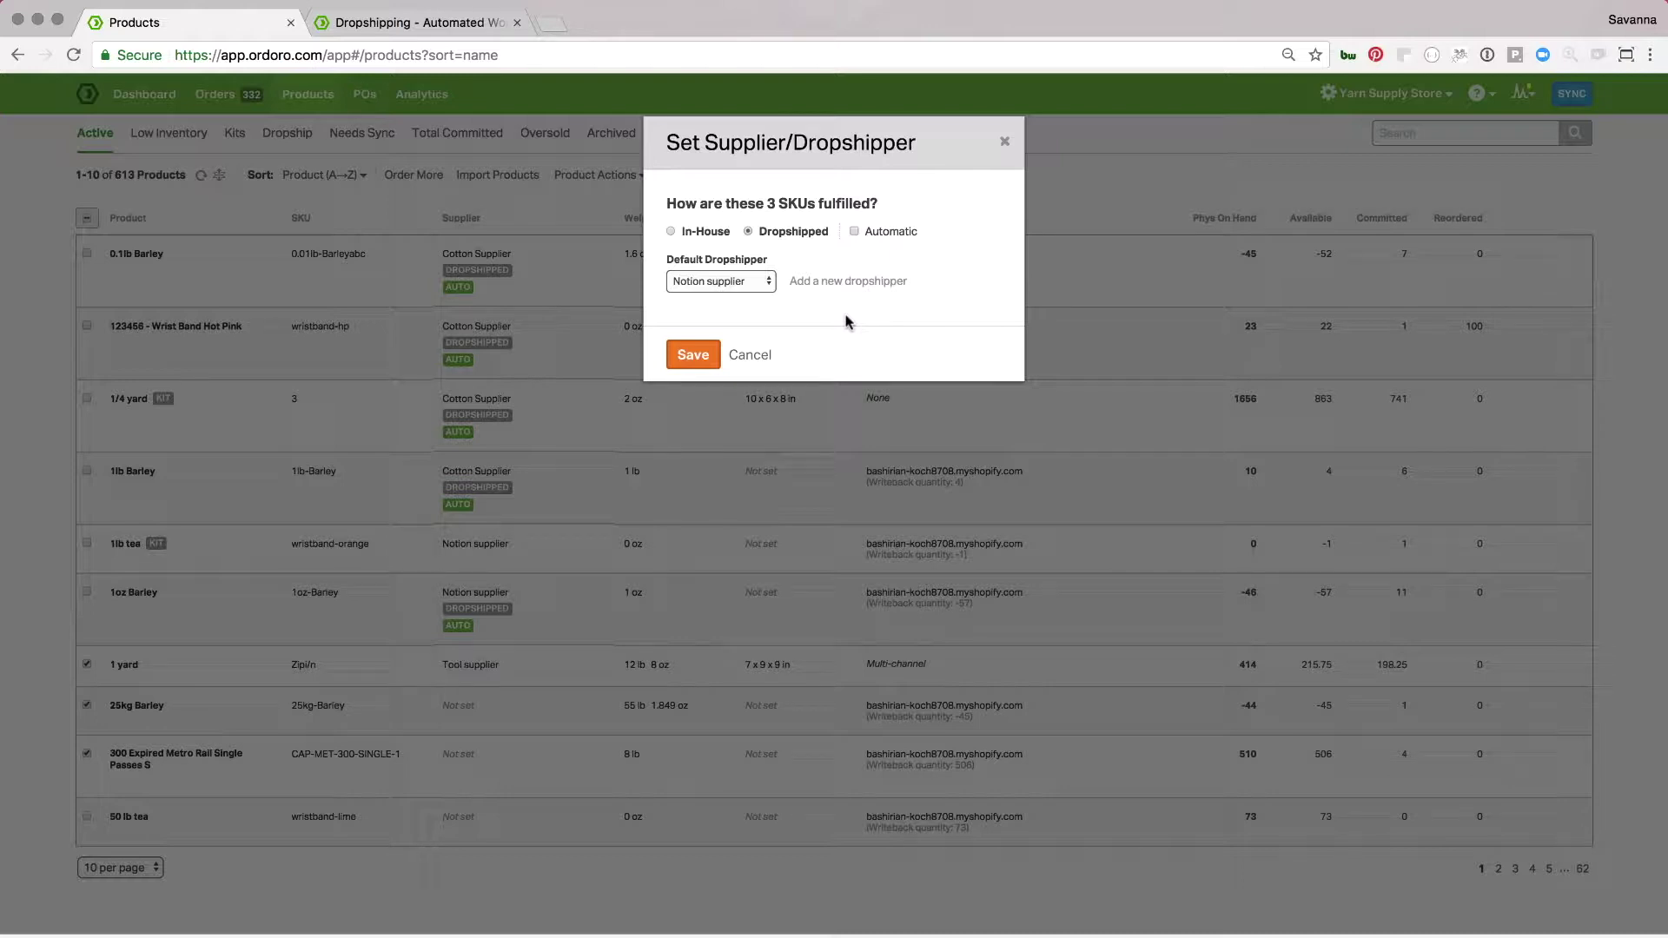
left_click(854, 232)
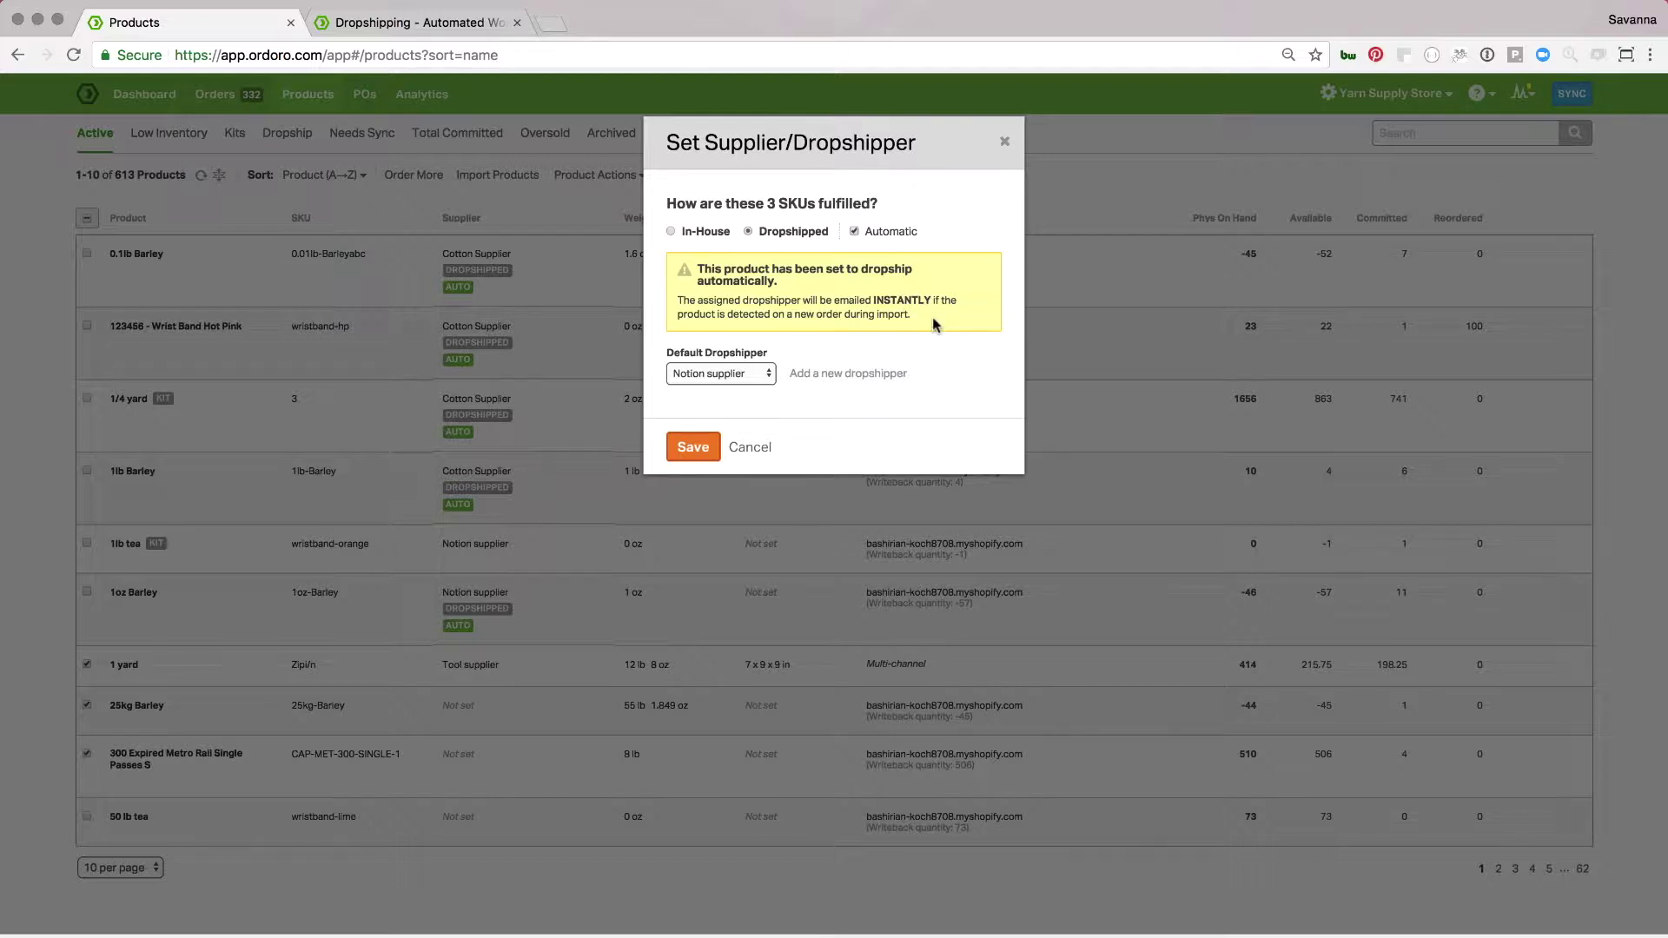
left_click(695, 447)
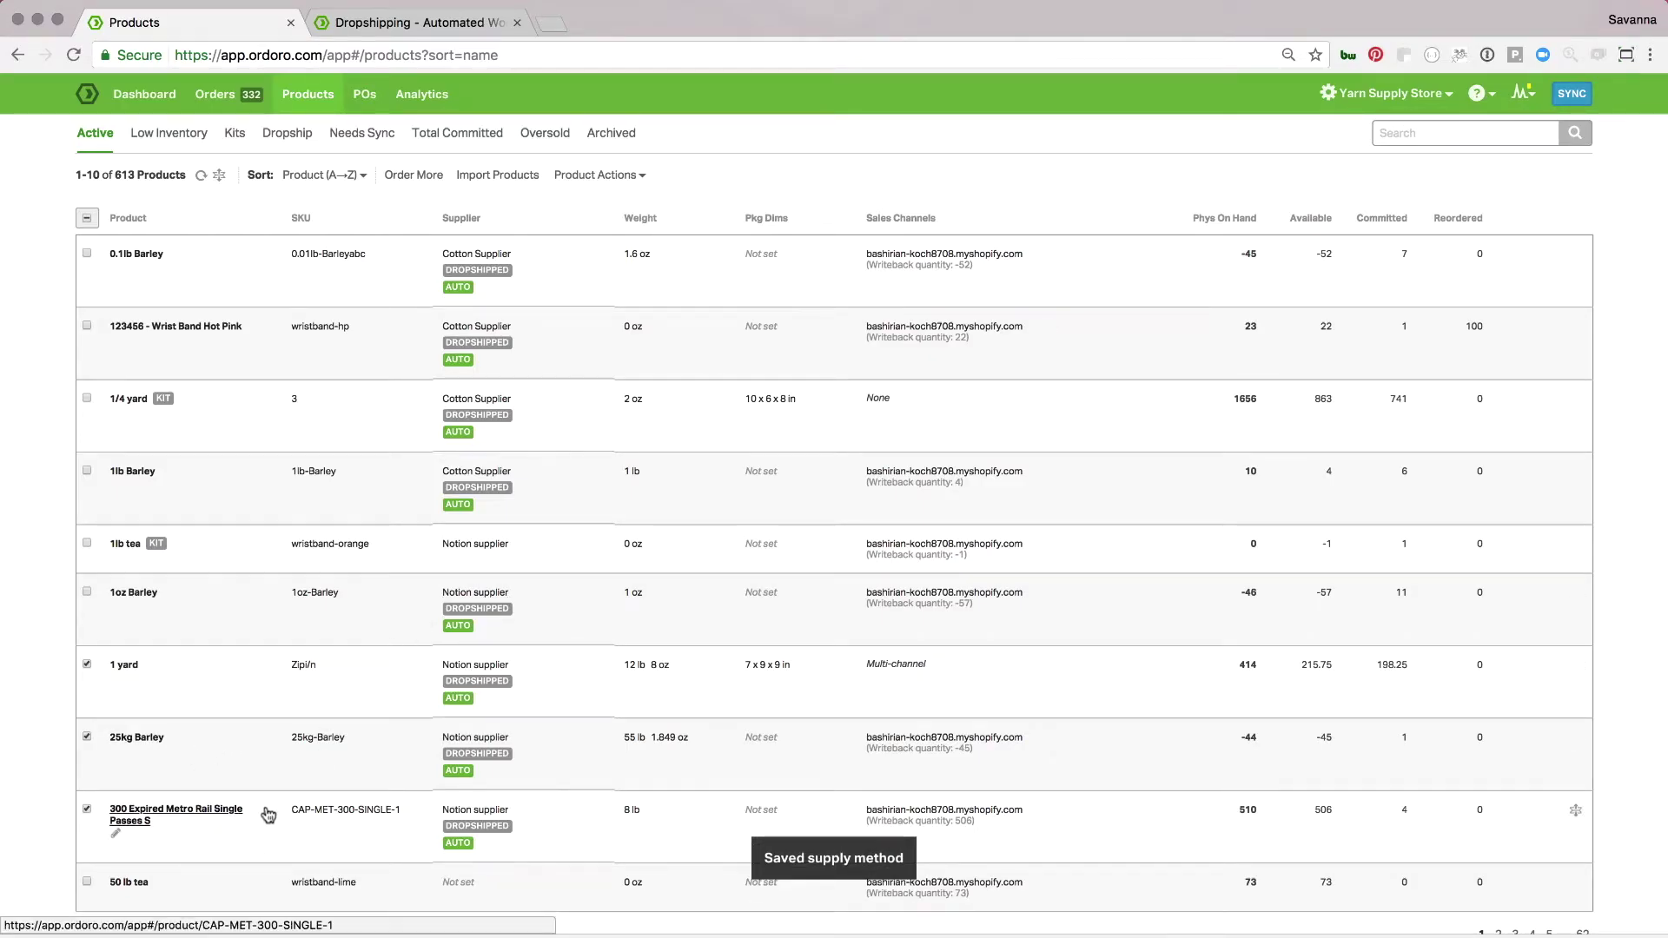
Step: Open the 50 lb tea product and assign Cotton Supplier as its default supplier
scroll(266, 812, "down", 1)
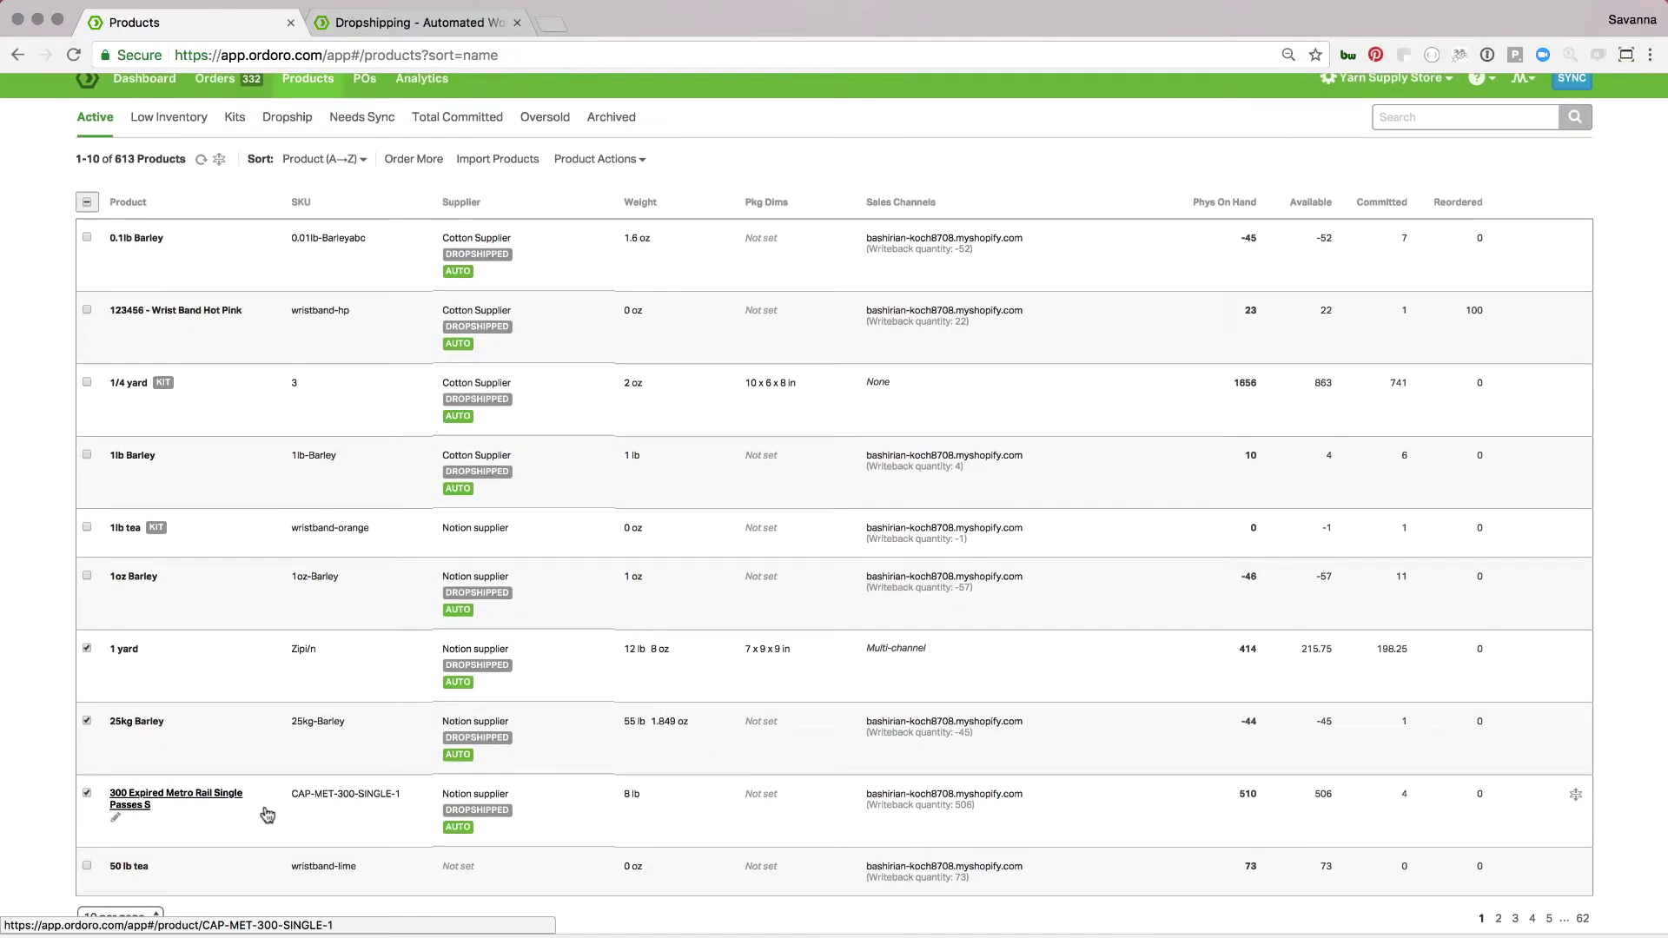
left_click(130, 867)
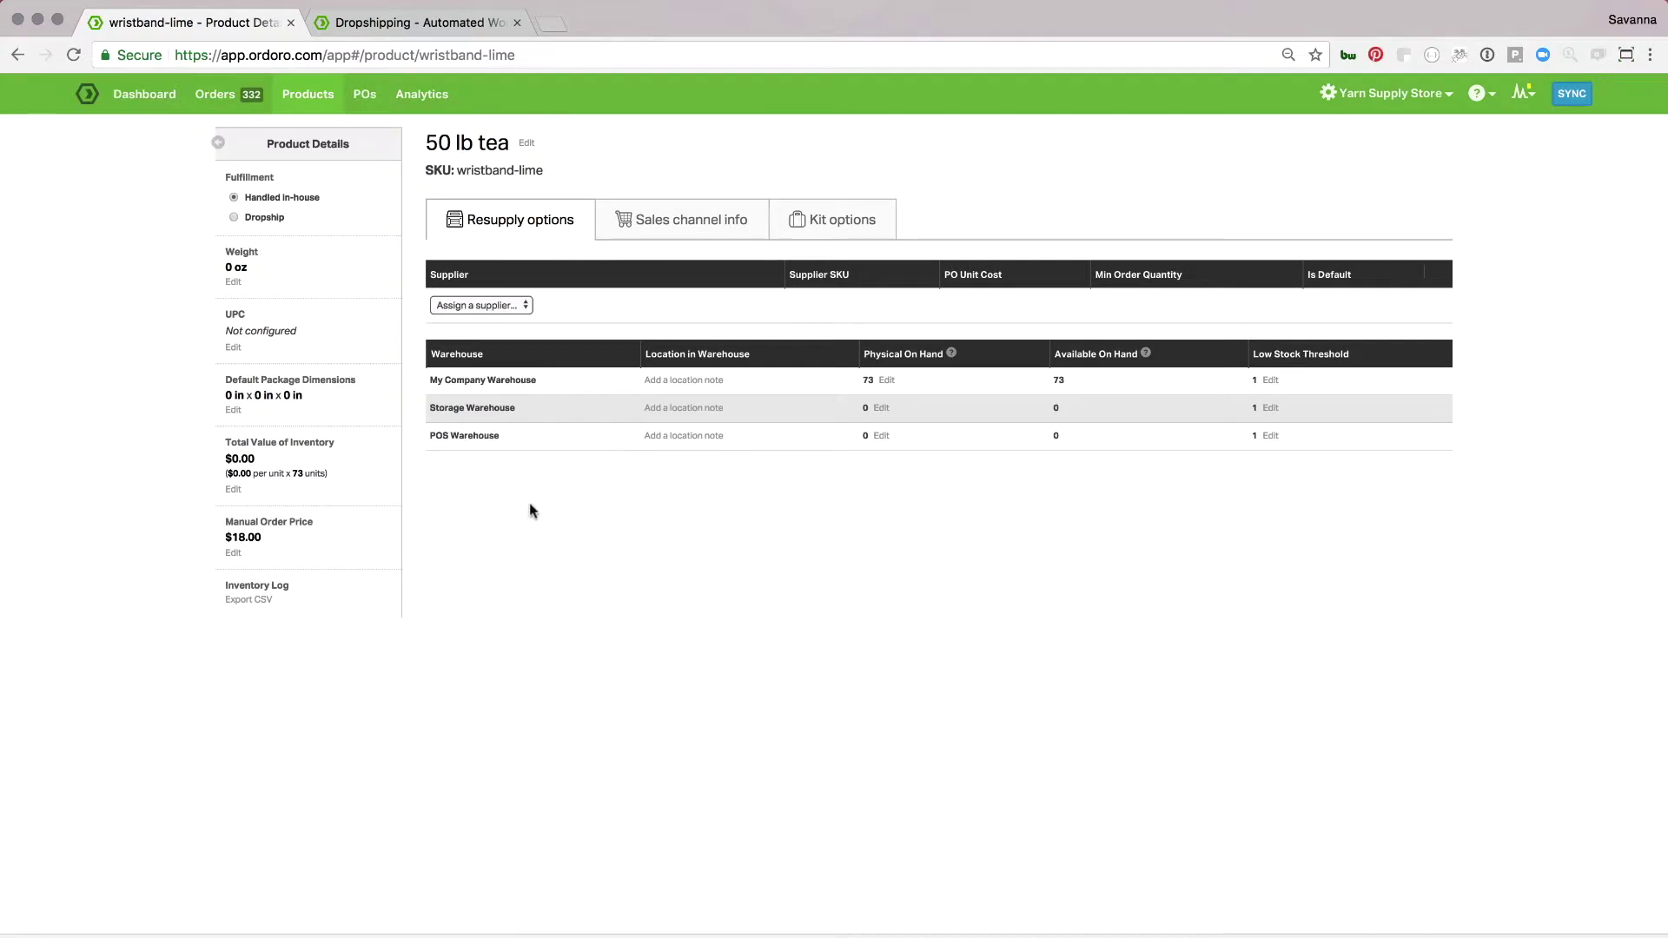
left_click(486, 305)
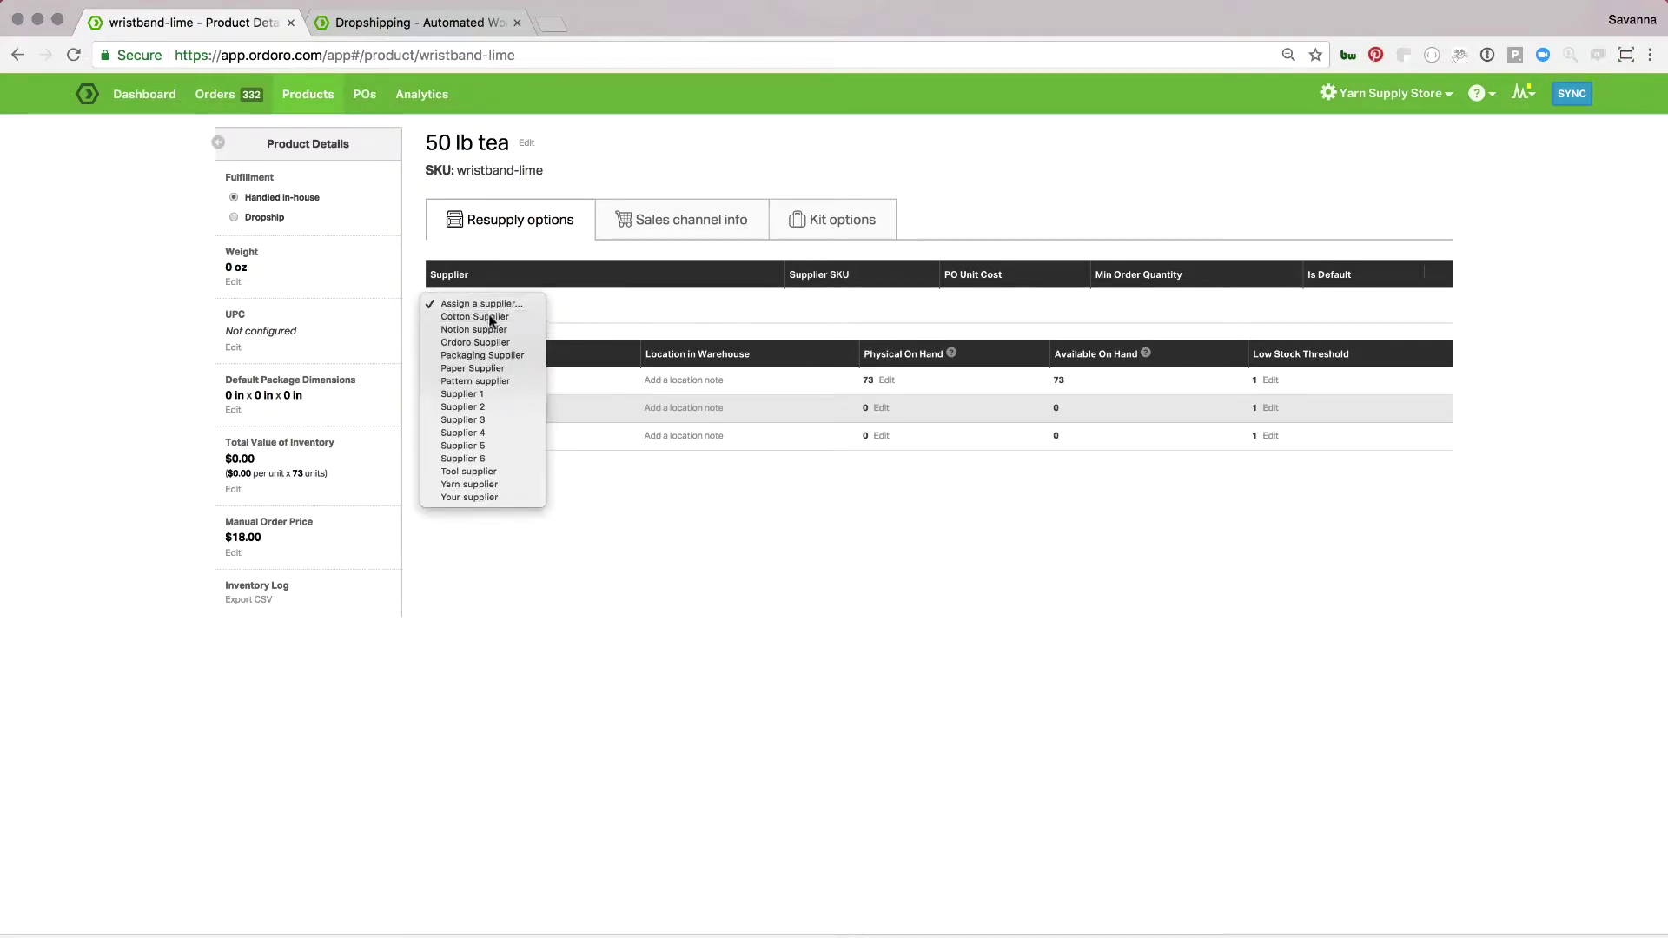
left_click(489, 317)
left_click(1308, 300)
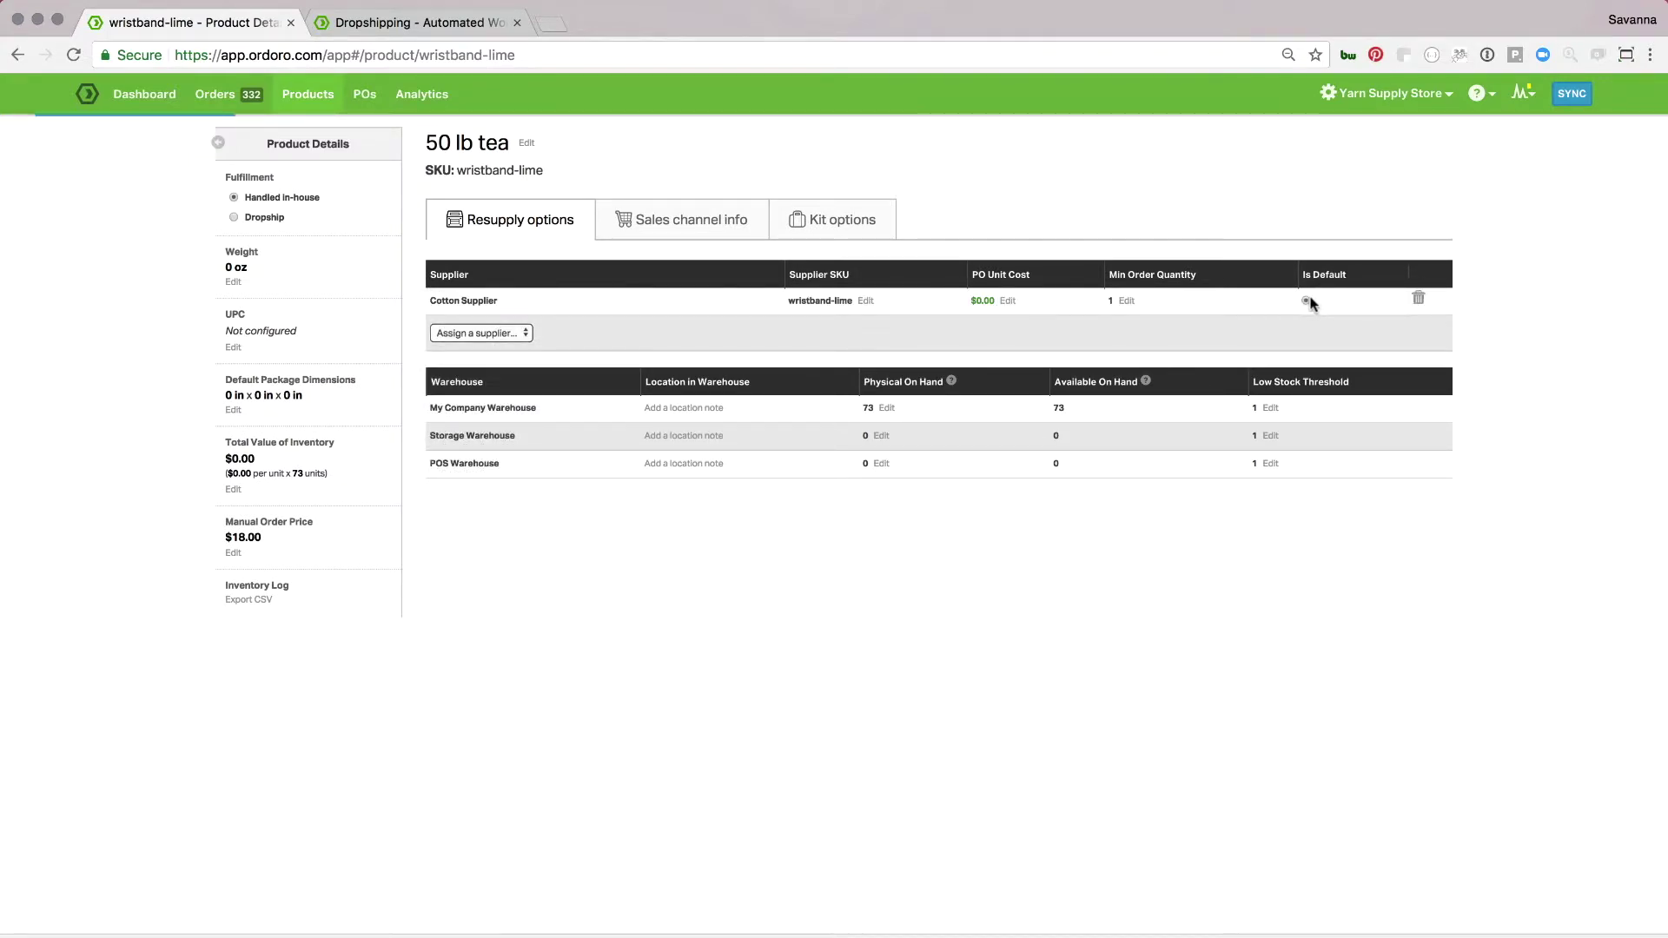
Step: Change the 50 lb tea product's fulfillment to automatic dropship and confirm it
left_click(271, 219)
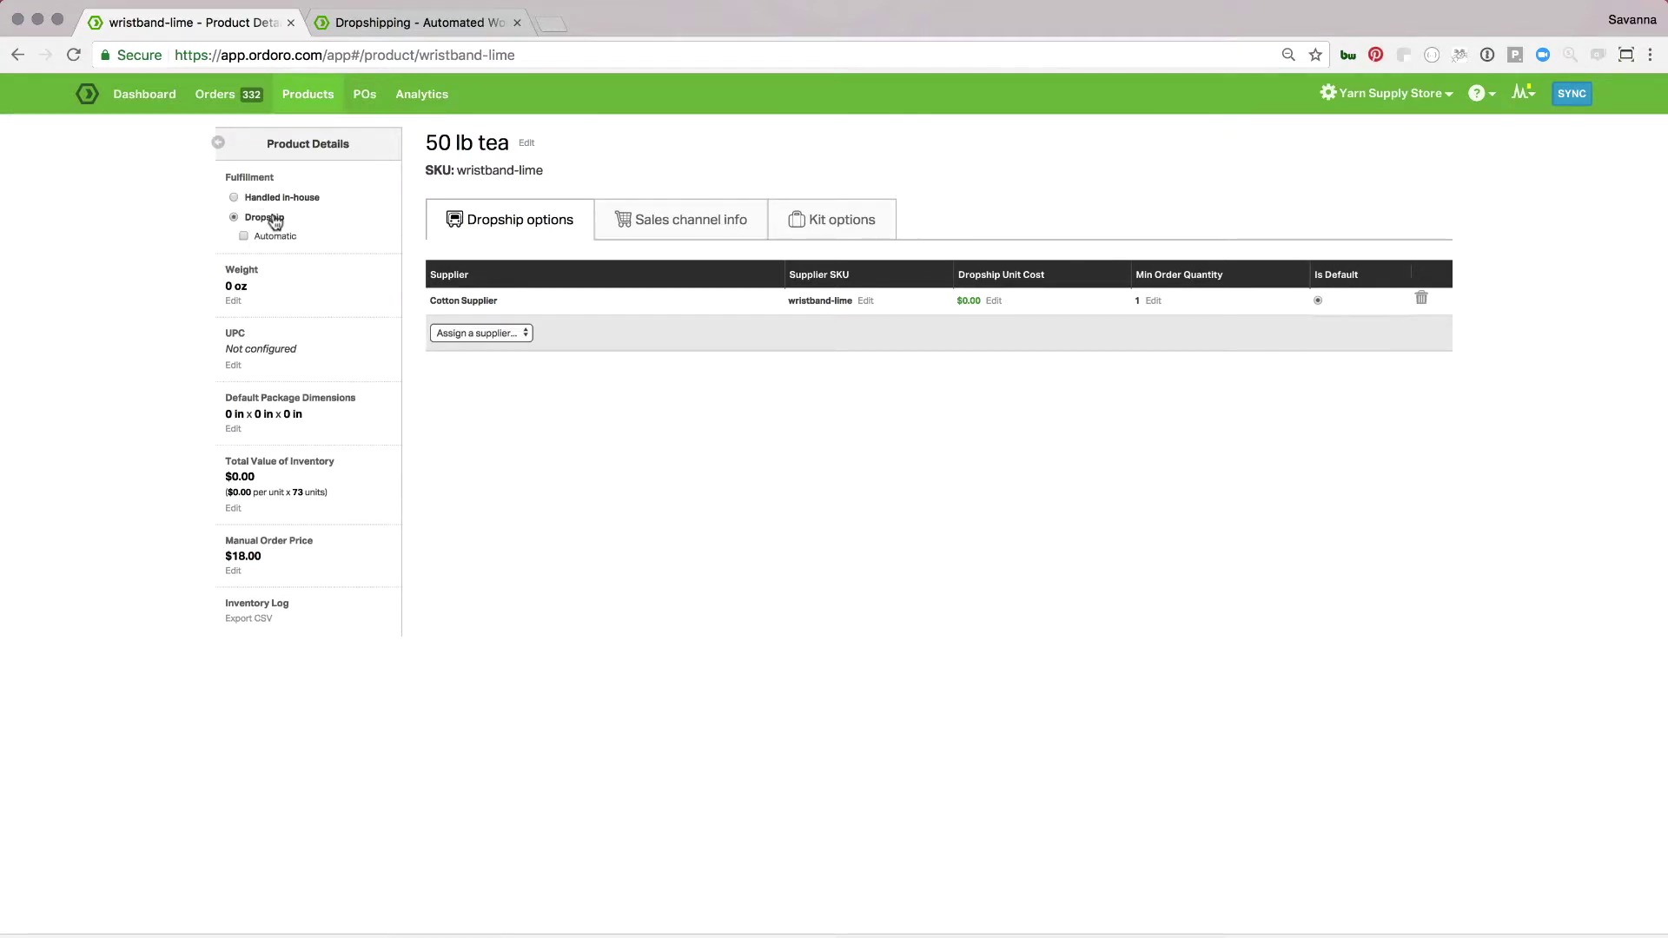
left_click(270, 237)
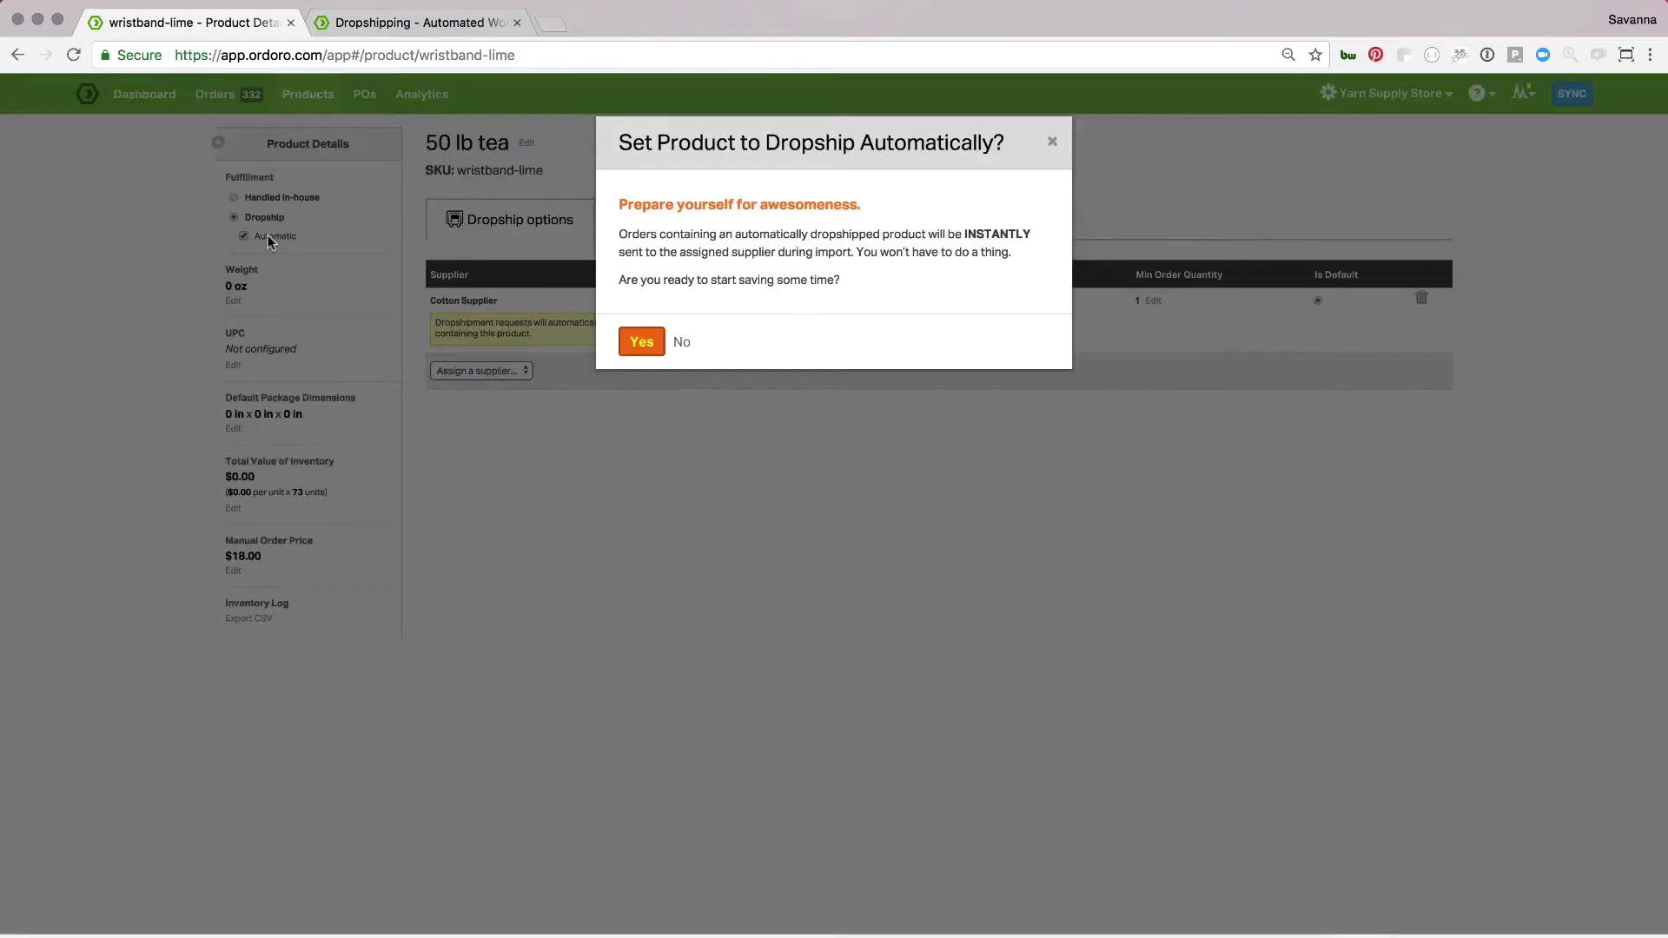
left_click(632, 343)
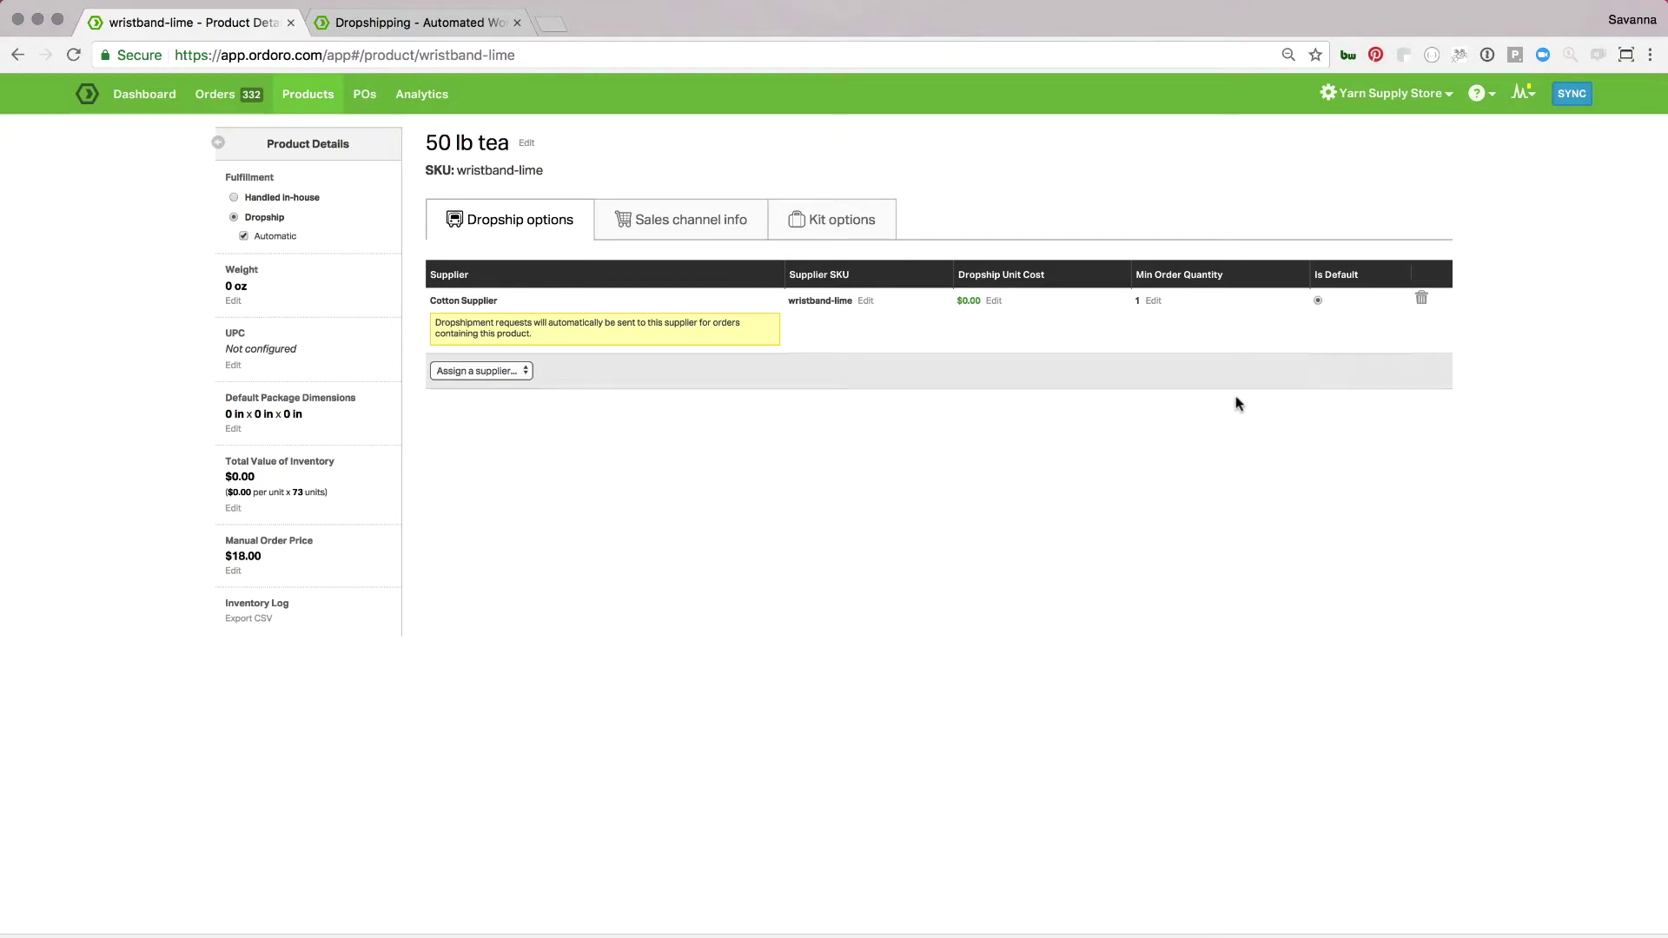
Step: Download the example file for the Assign Dropship Suppliers data import and examine its columns in Excel before returning to the browser
left_click(1377, 98)
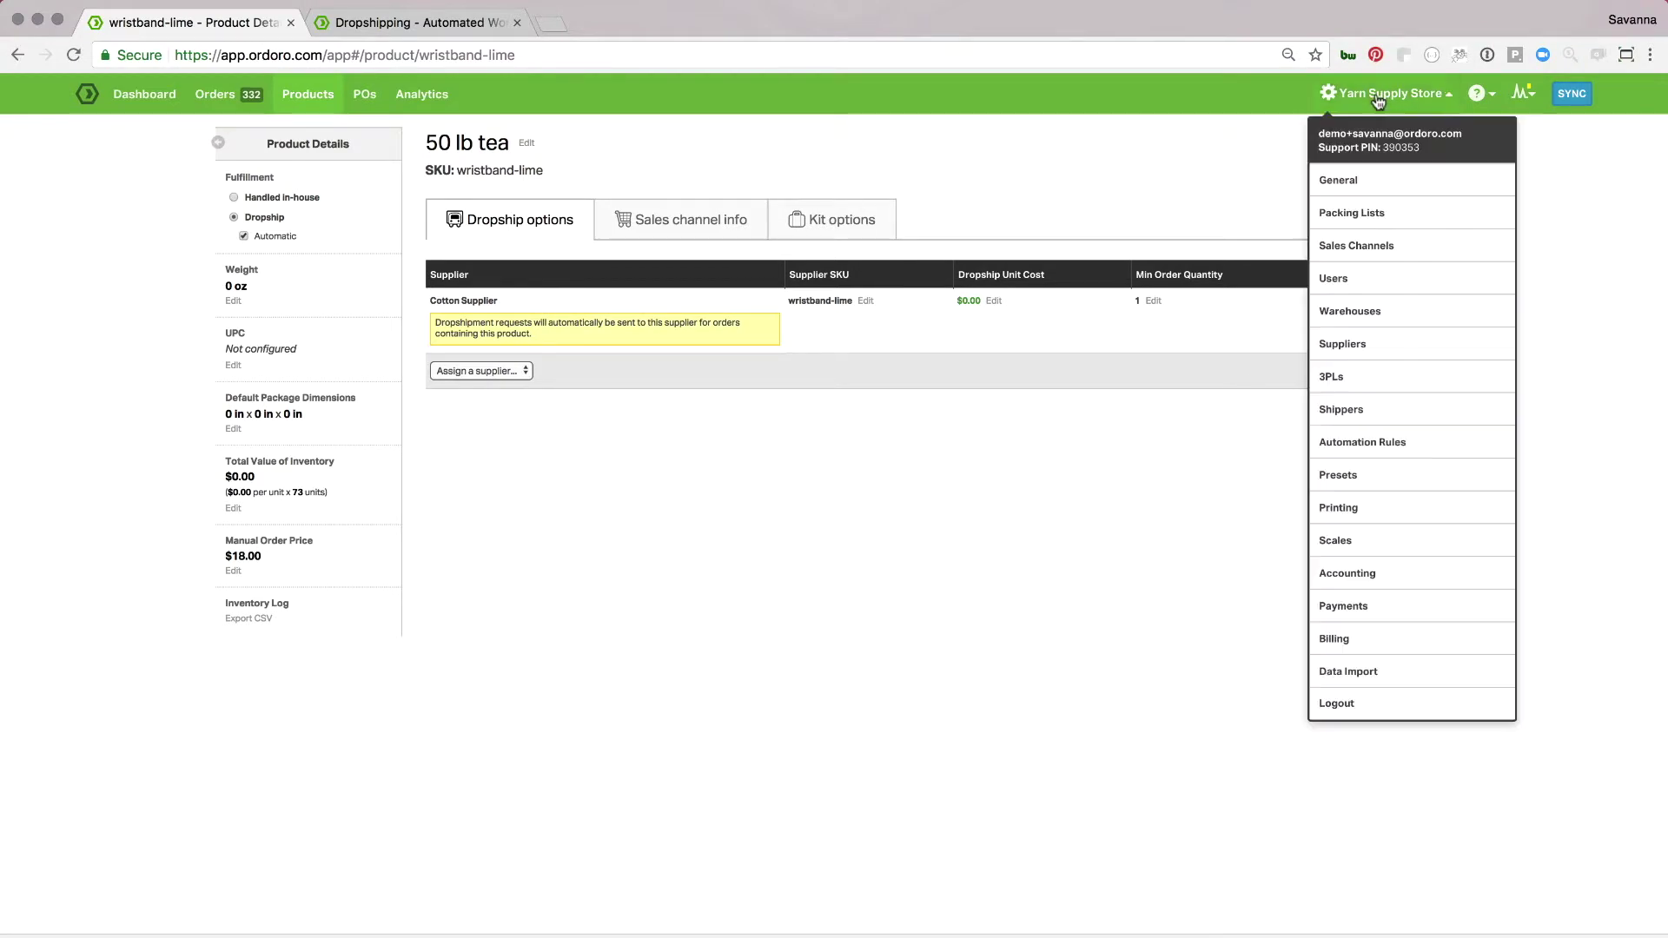
left_click(1364, 677)
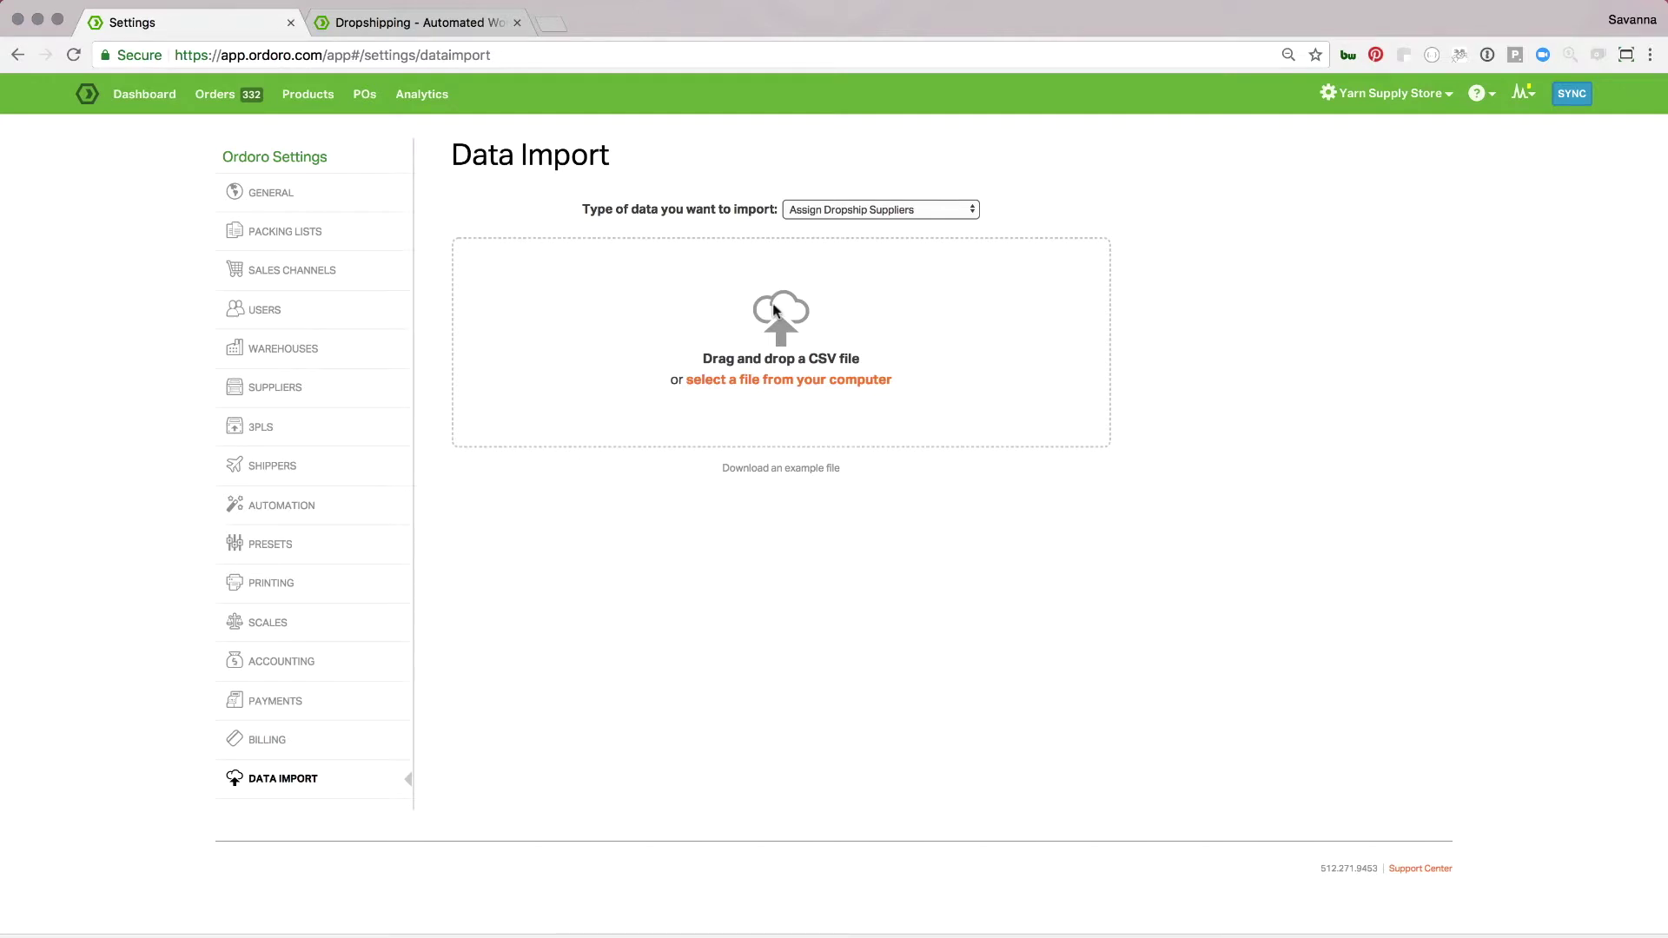
left_click(838, 215)
left_click(839, 213)
left_click(777, 470)
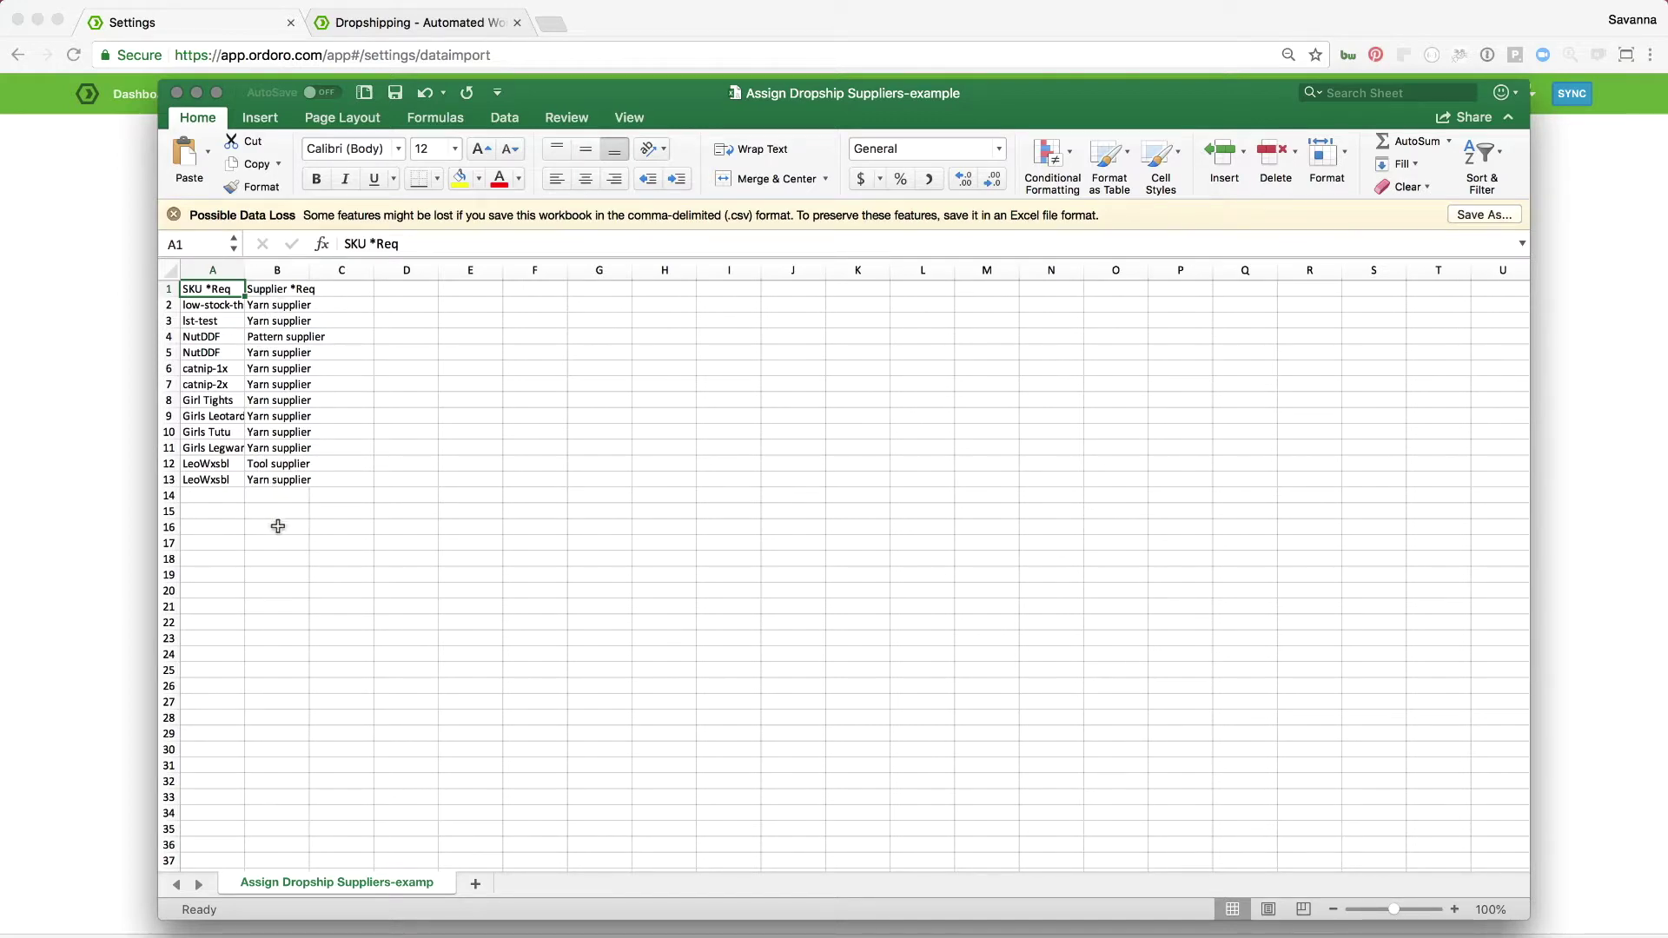
left_click(91, 558)
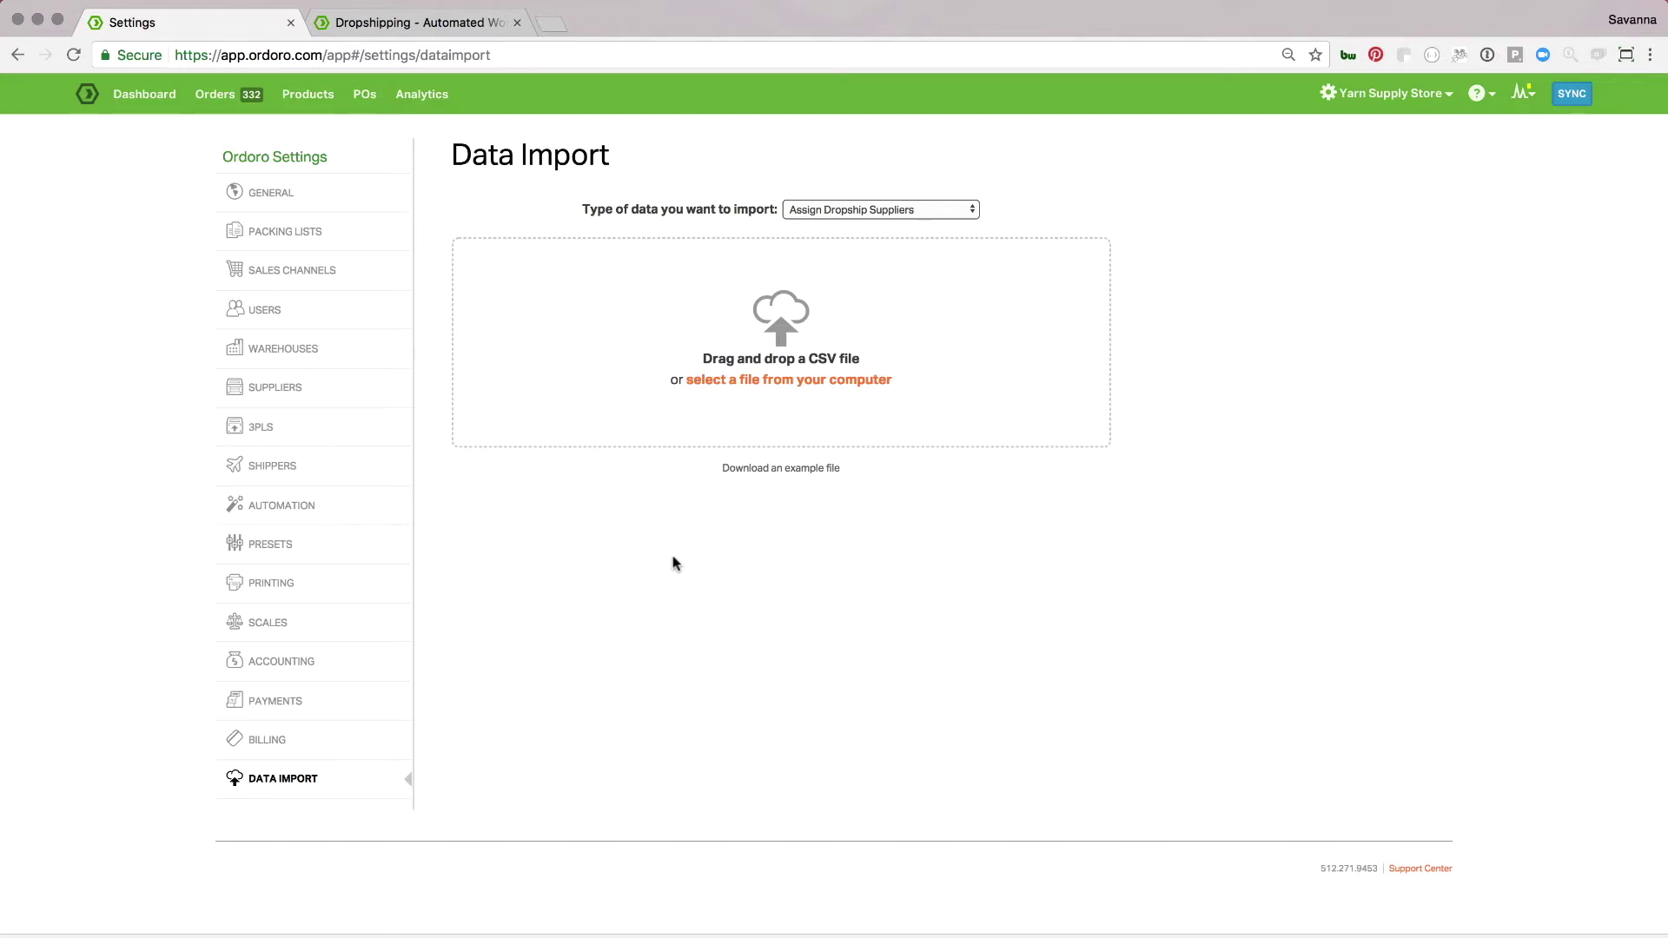
Step: Select all orders on page 2 of the orders awaiting fulfillment and process the dropship-ready products among them
left_click(238, 111)
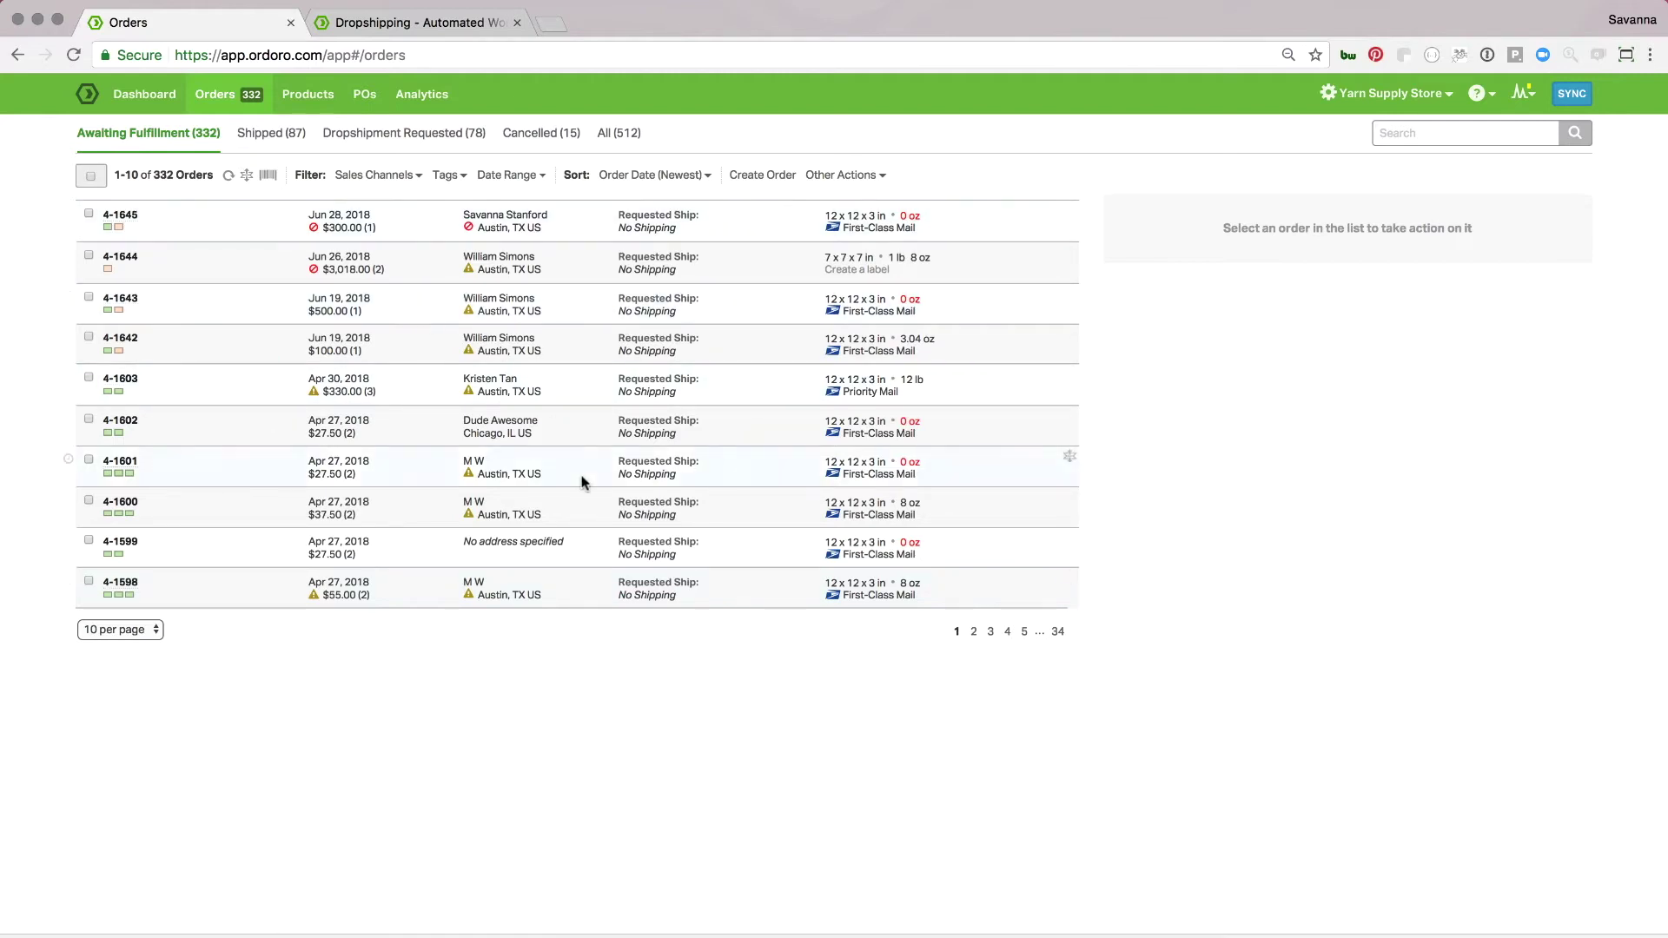
left_click(975, 633)
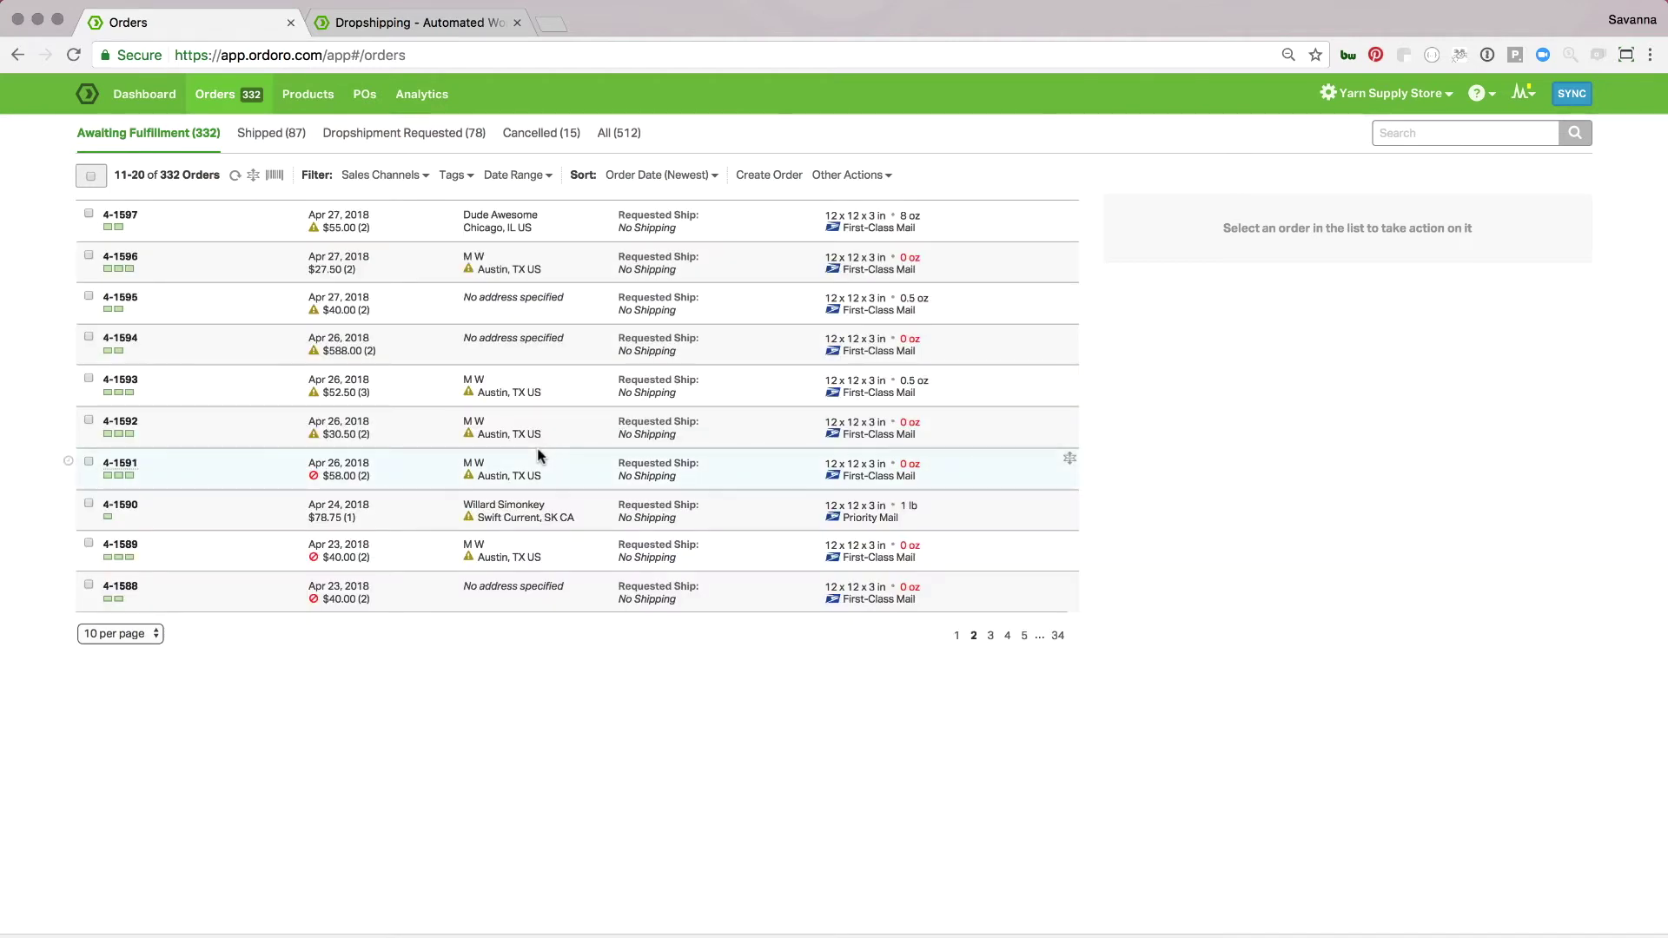
left_click(91, 175)
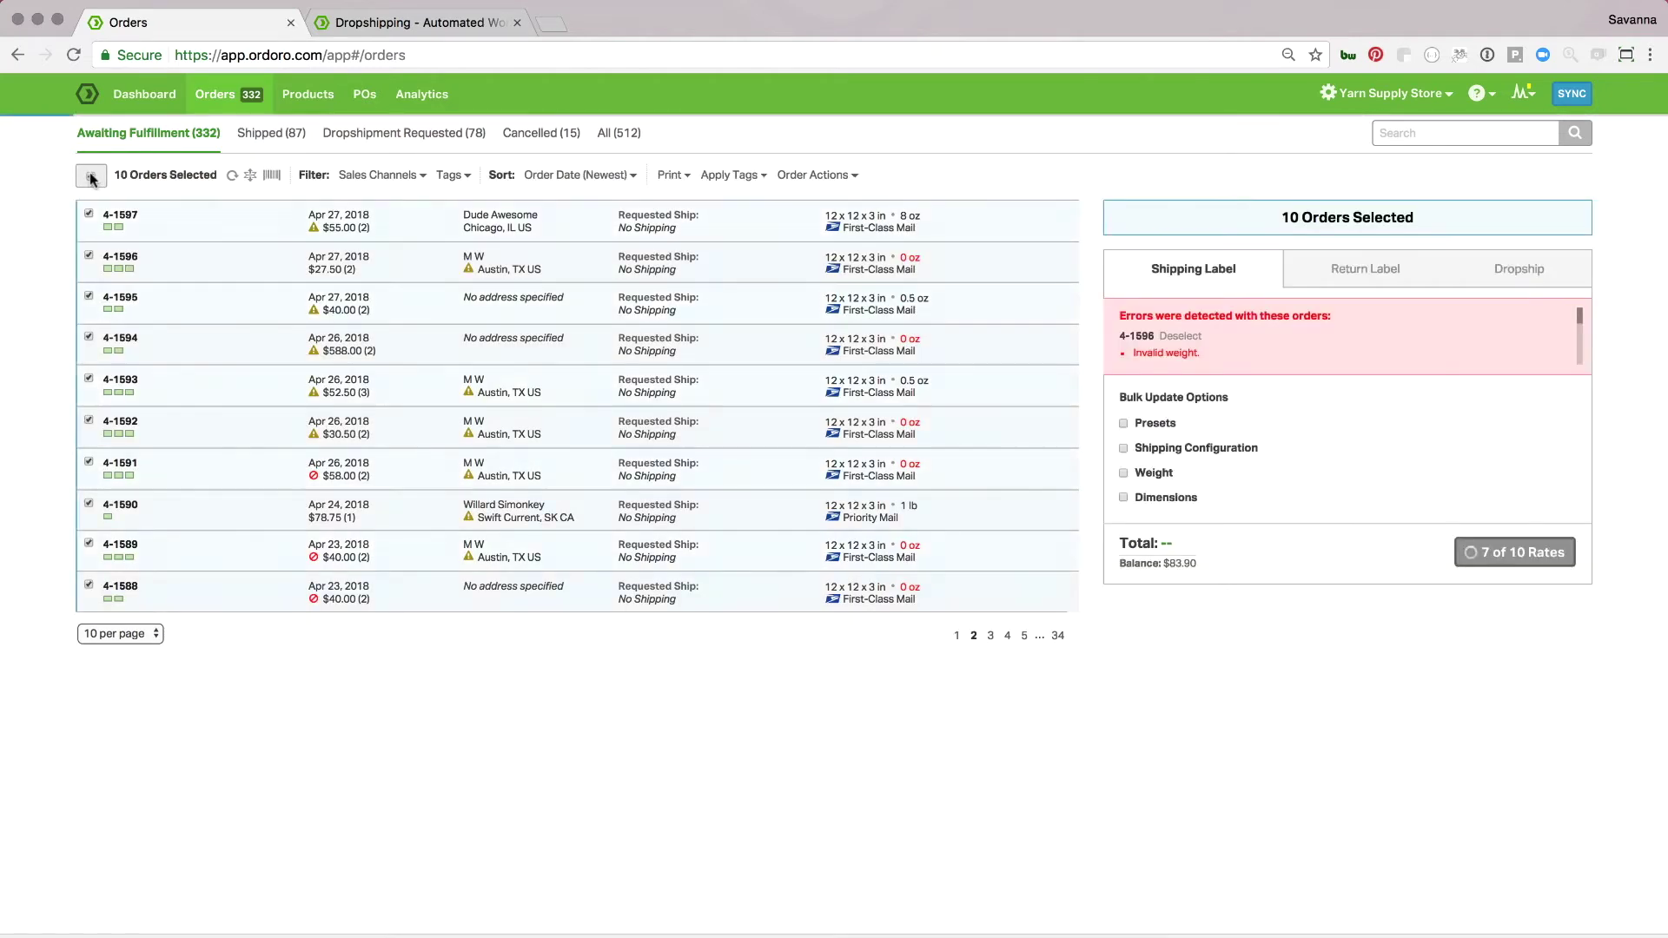
left_click(1535, 271)
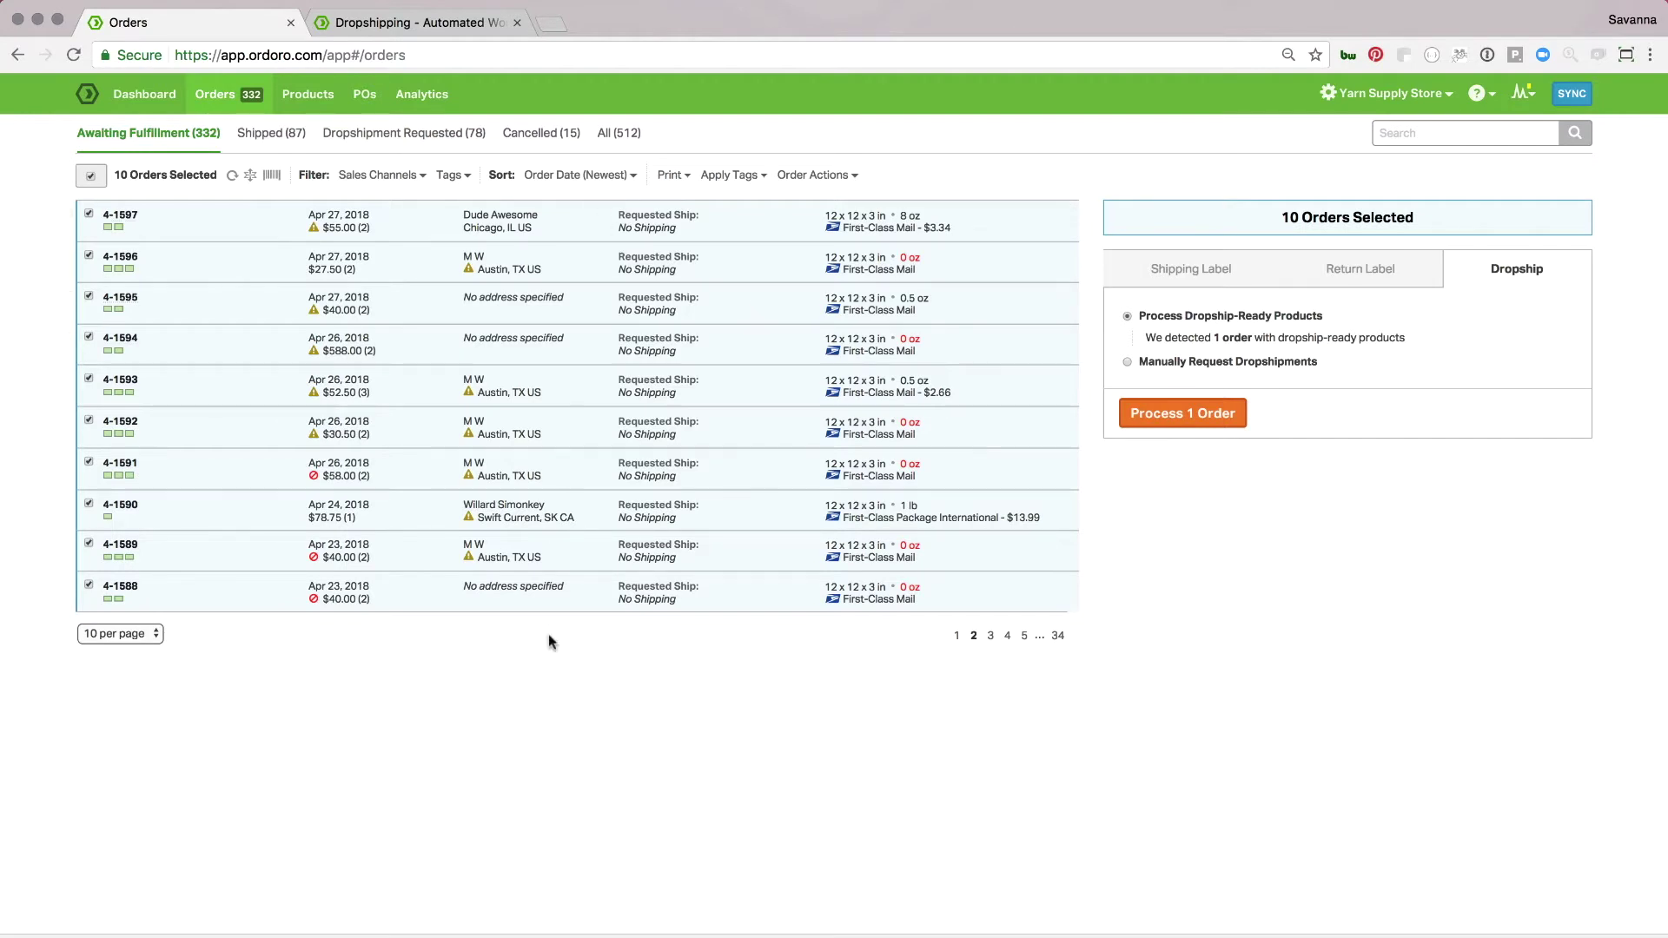
left_click(1189, 422)
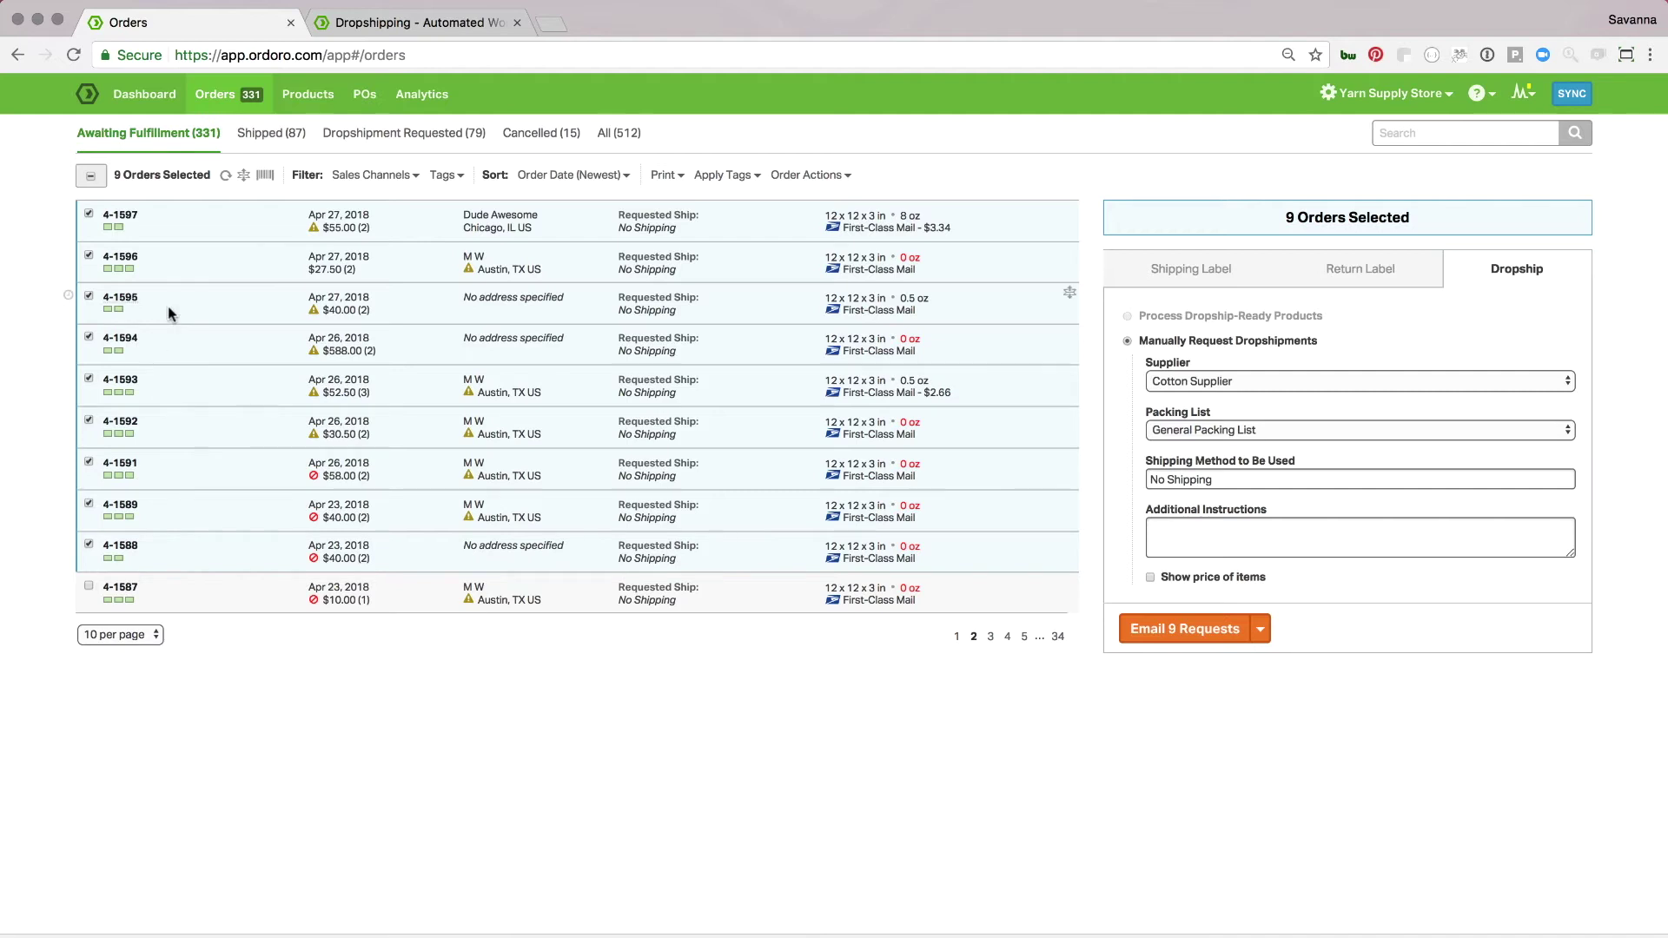
Step: Clear the order selection and show the orders with a dropshipment requested
left_click(91, 176)
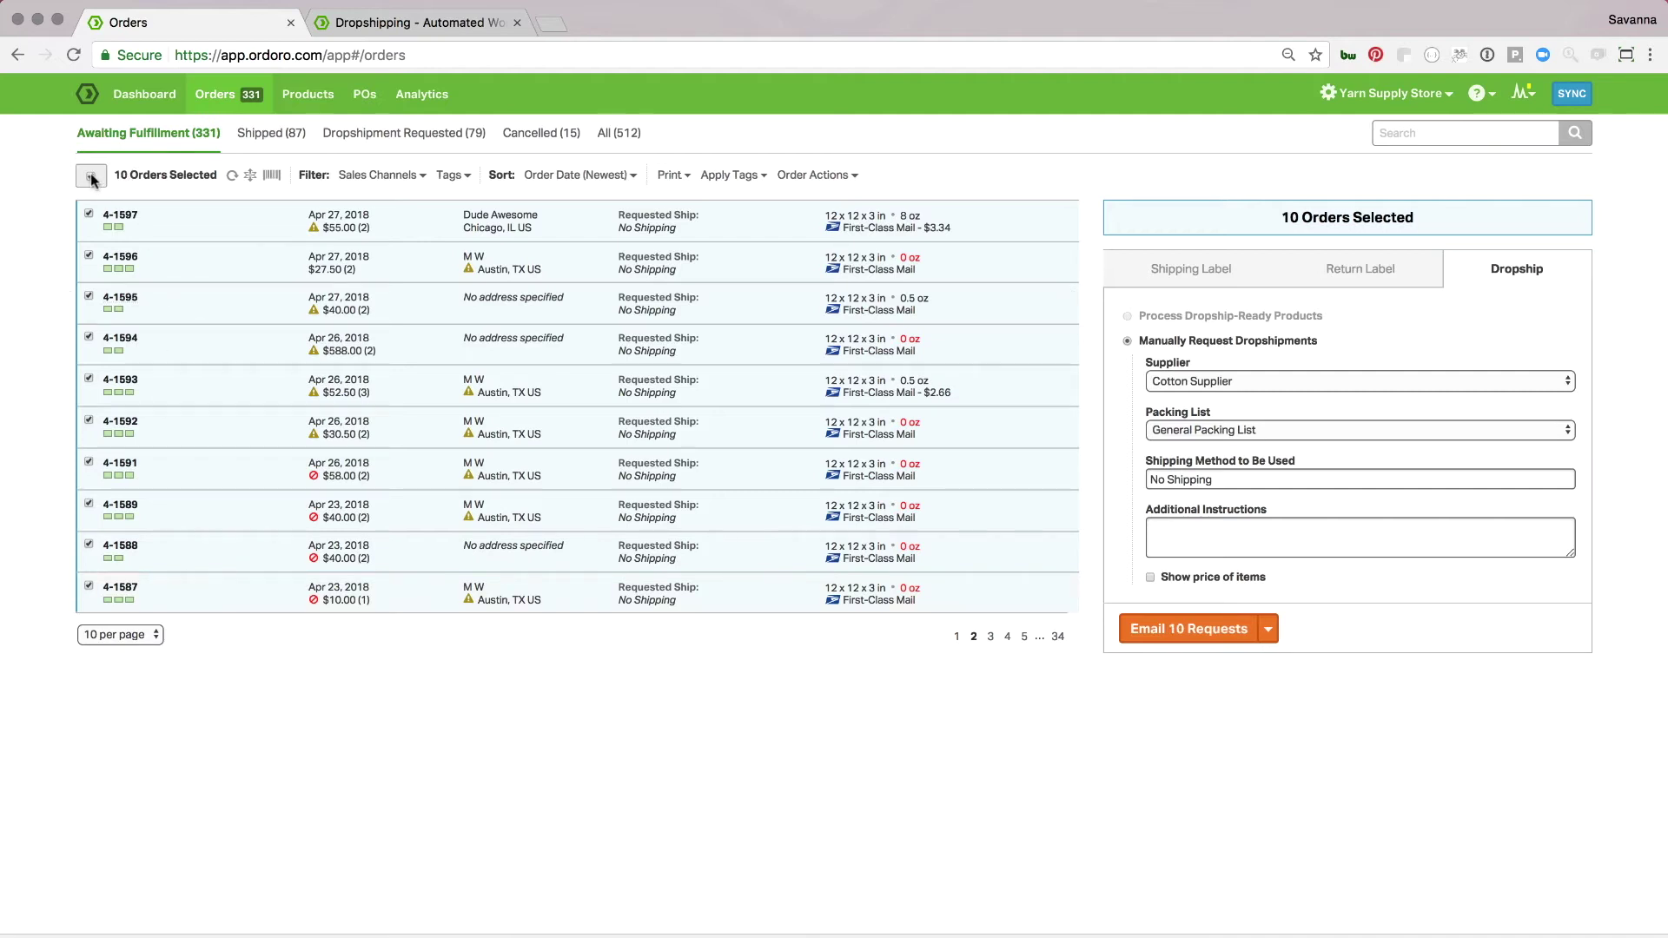
left_click(91, 175)
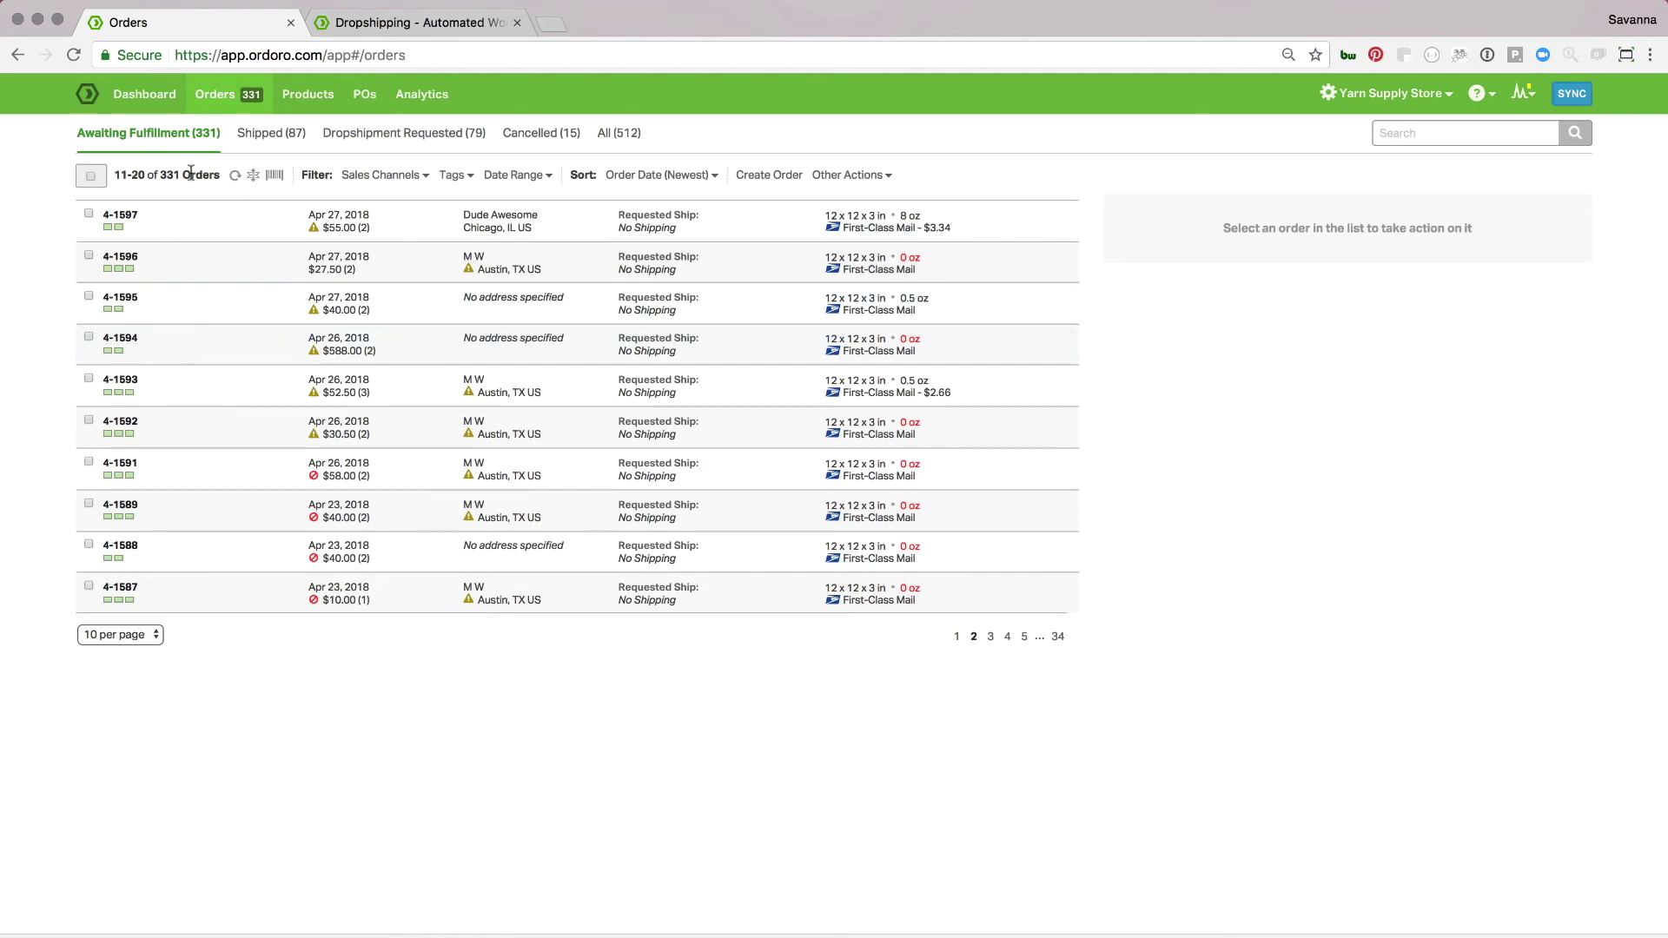
left_click(347, 139)
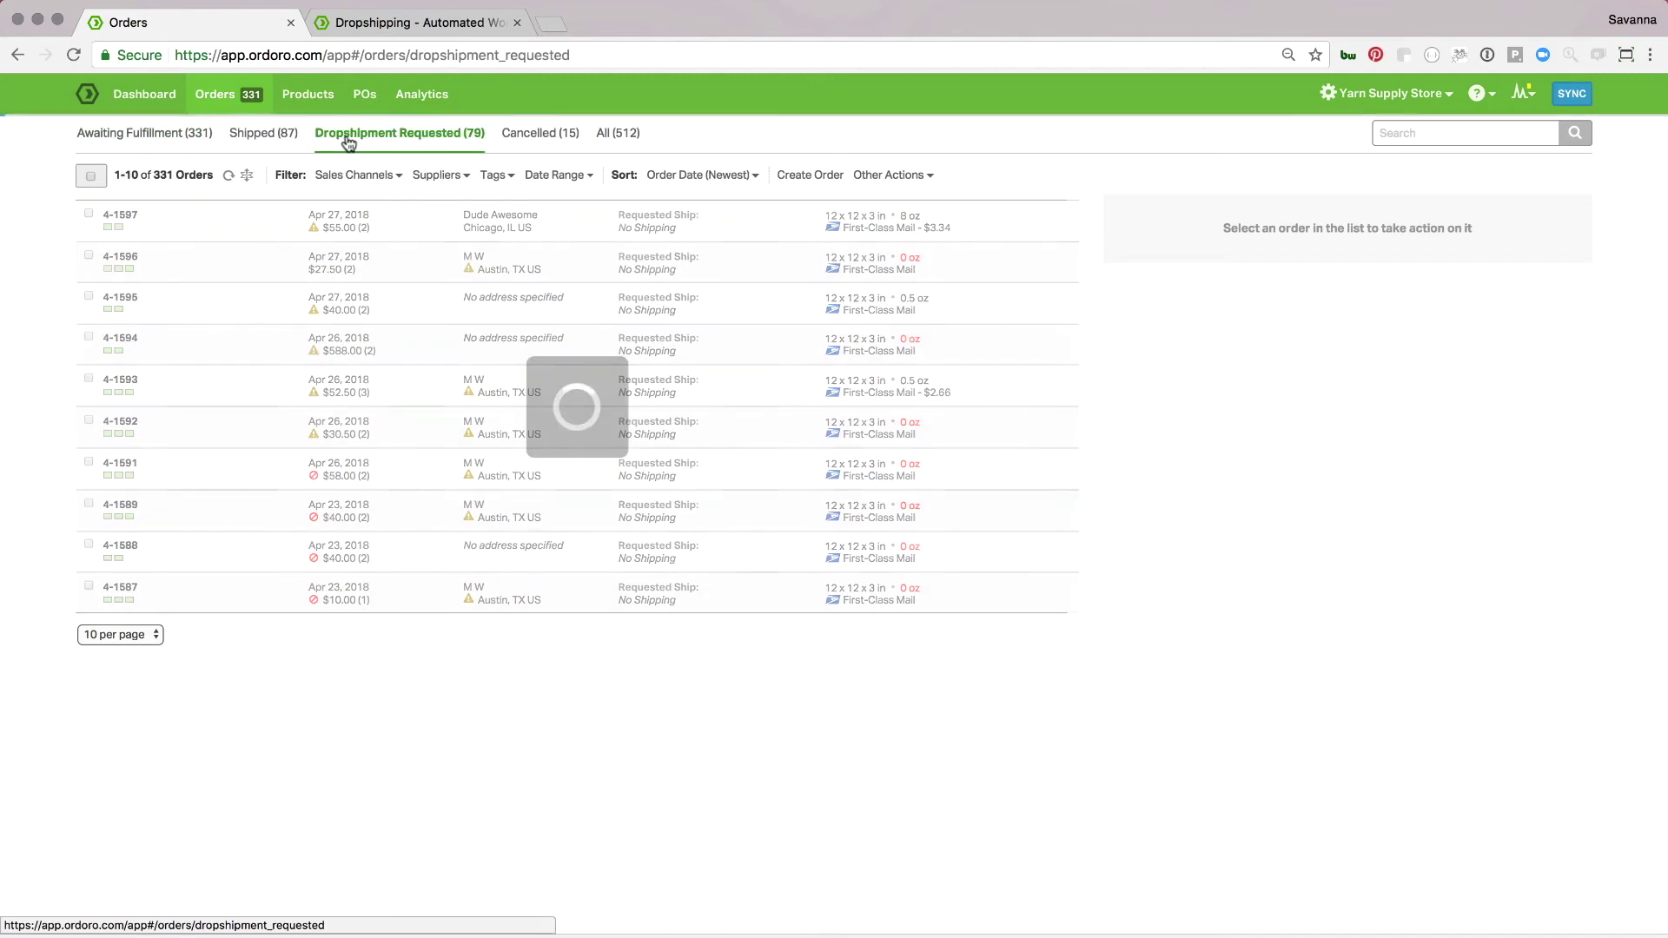